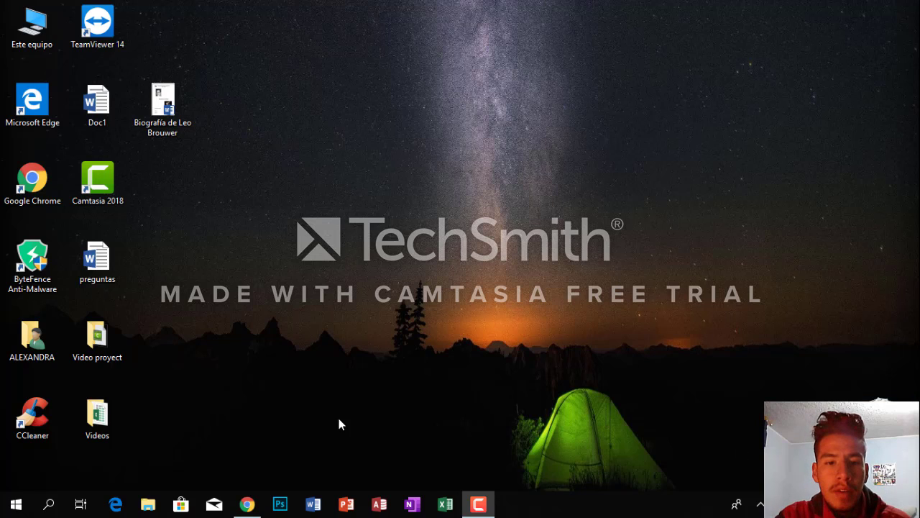
- Open Excel and create a blank workbook
left_click(443, 501)
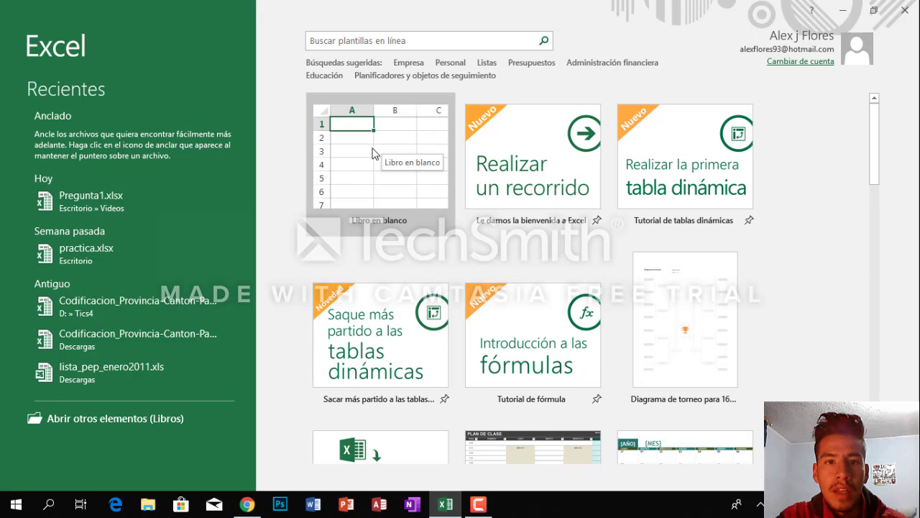
double_click(372, 148)
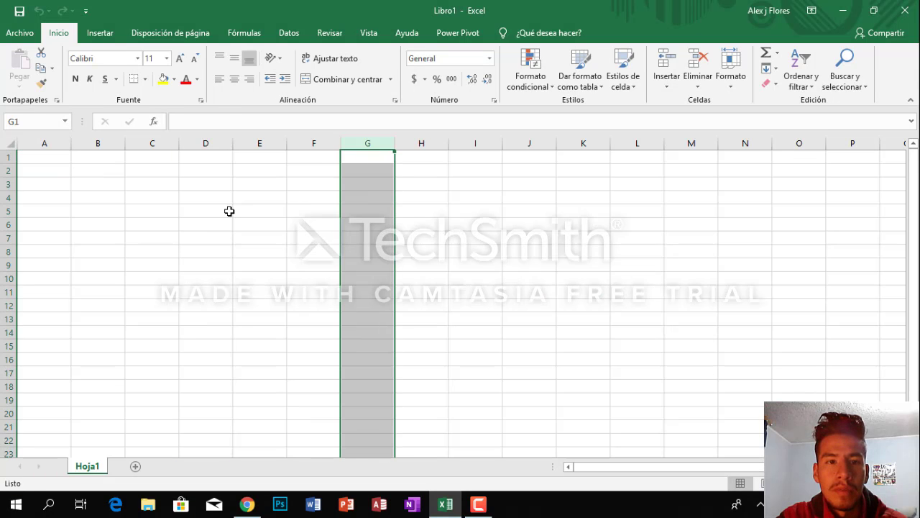
left_click(229, 210)
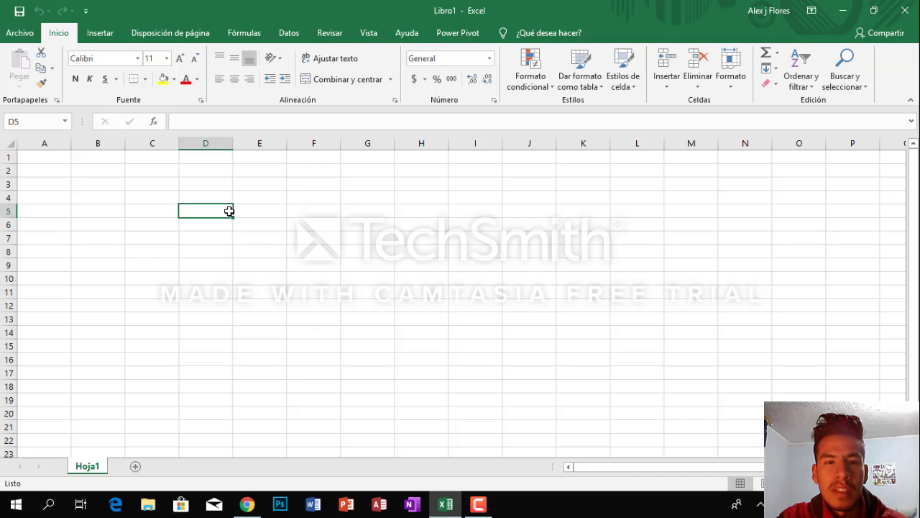
left_click(778, 504)
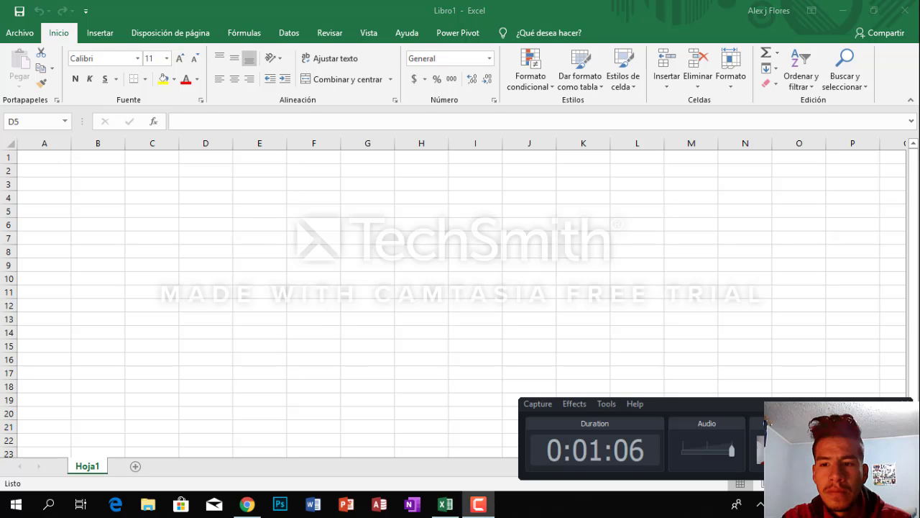
left_click(890, 402)
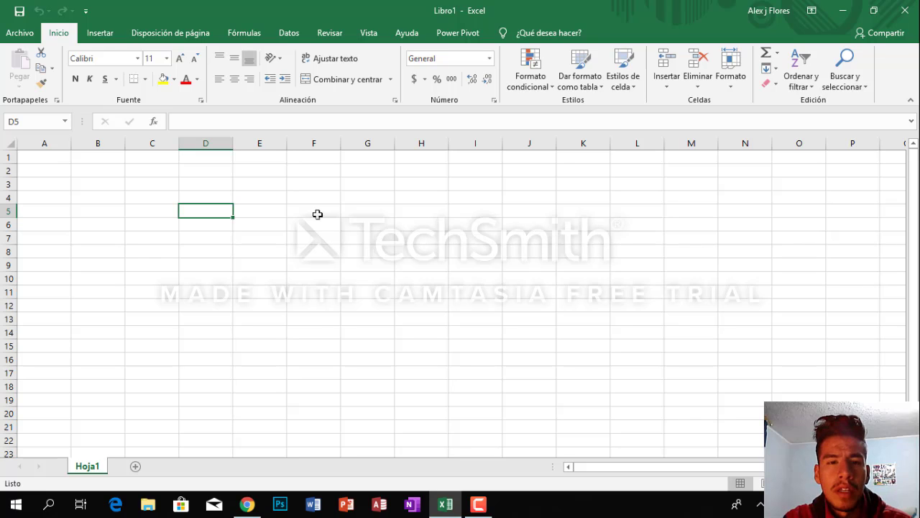
- Enable the Microsoft Power Pivot for Excel add-in among the COM add-ins in the Excel options
left_click(19, 34)
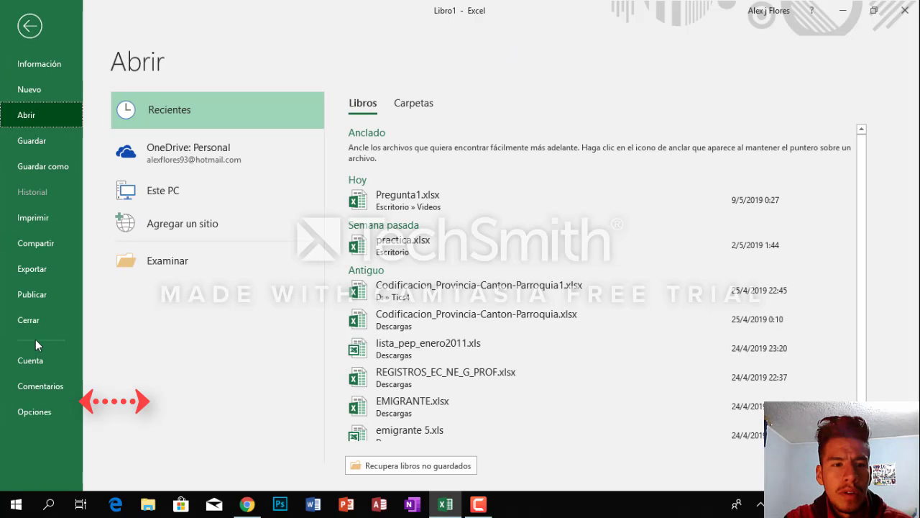
left_click(31, 419)
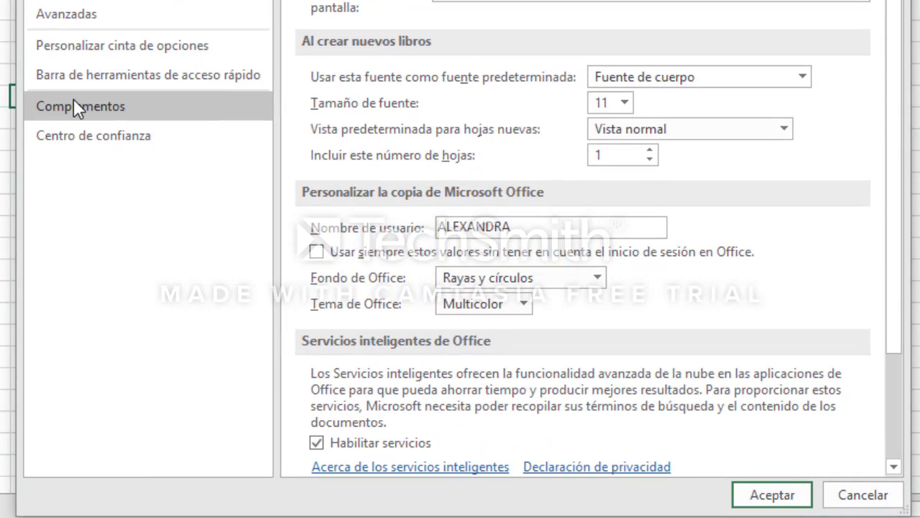
left_click(73, 100)
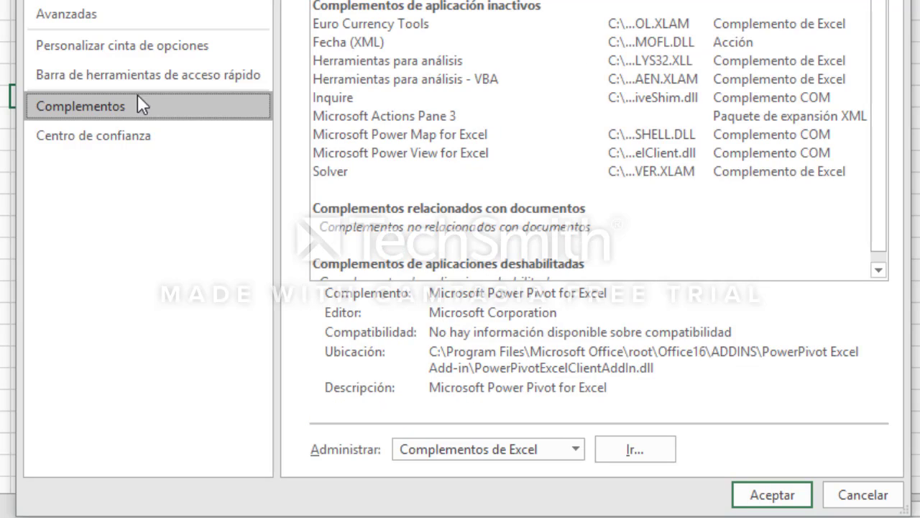
left_click(576, 450)
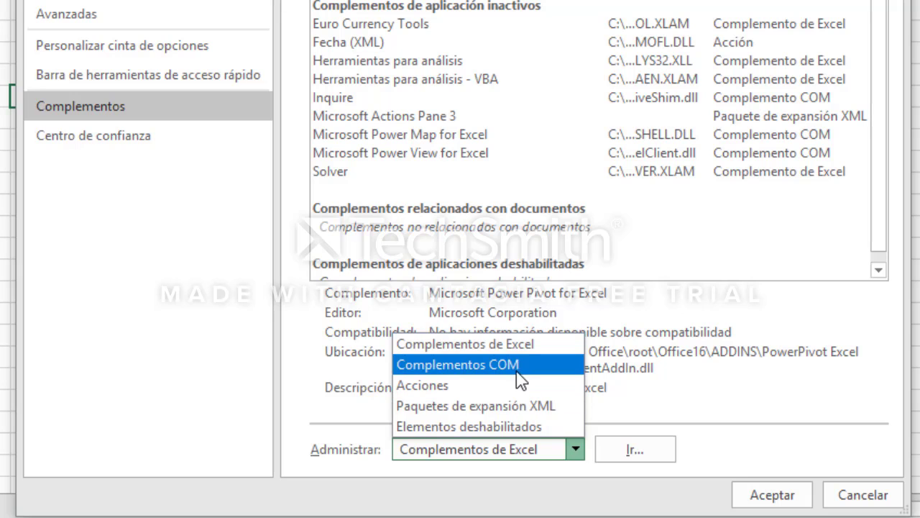
left_click(518, 367)
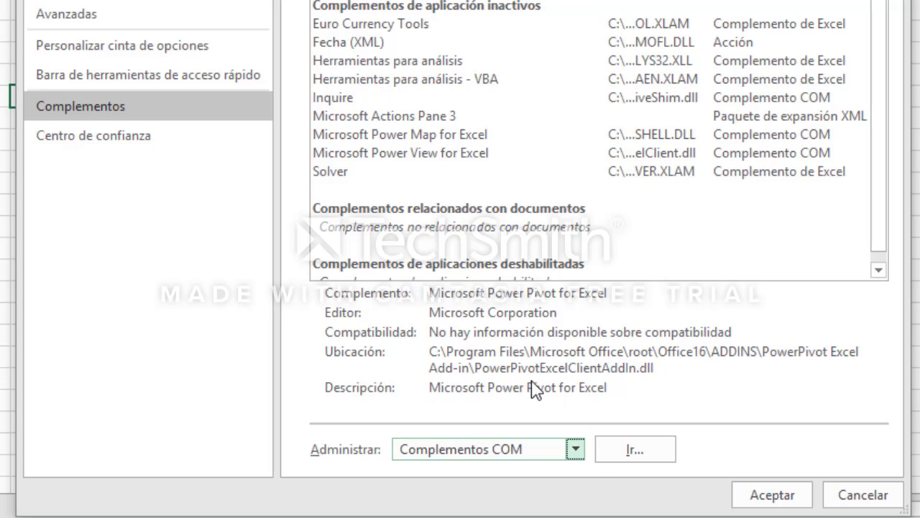
left_click(621, 460)
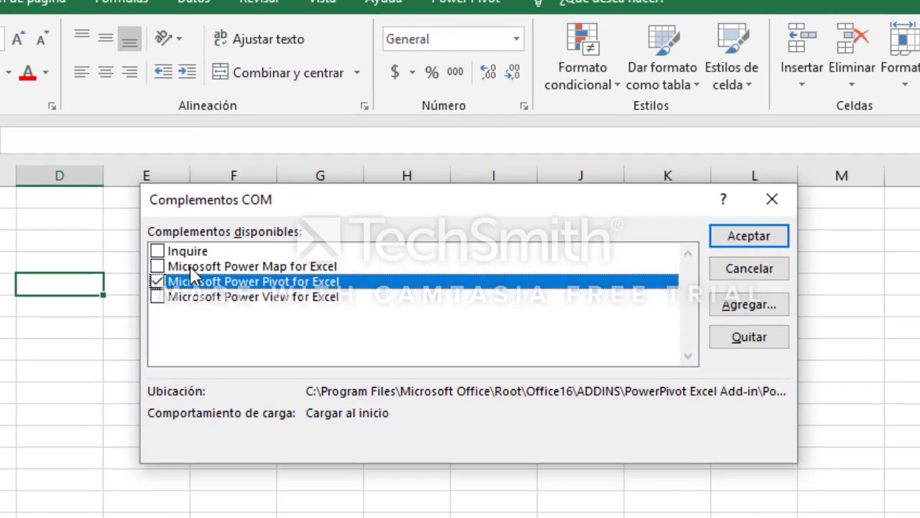
left_click(157, 283)
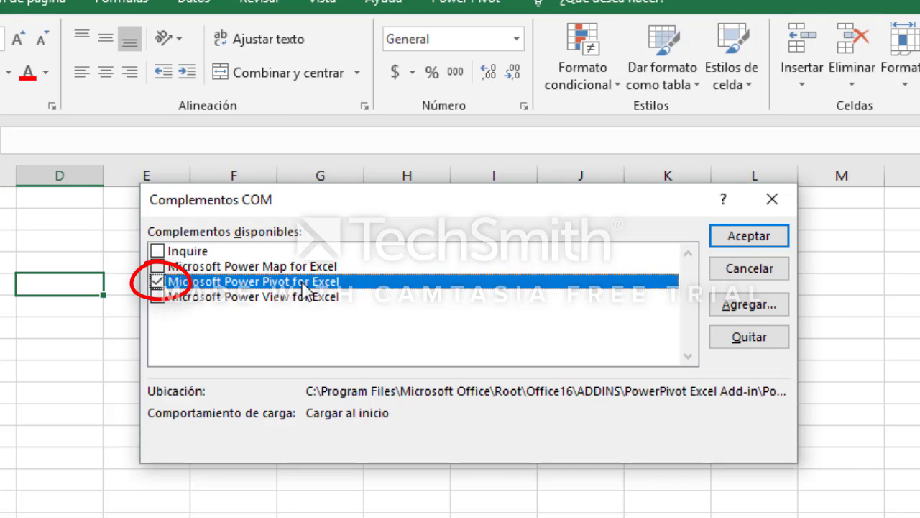
left_click(740, 240)
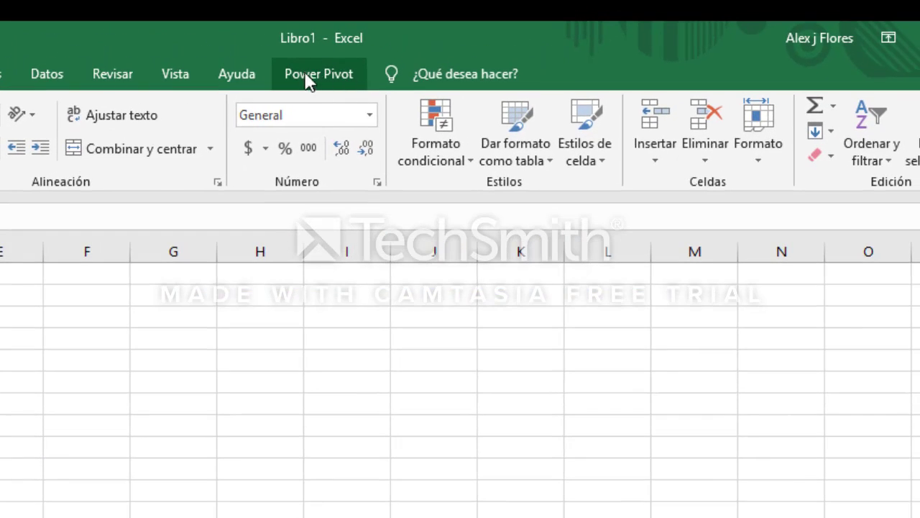
- Open the Power Pivot data model and connect it to the Access database Emigrantes_Grupo5 in D:\Tics4
left_click(314, 59)
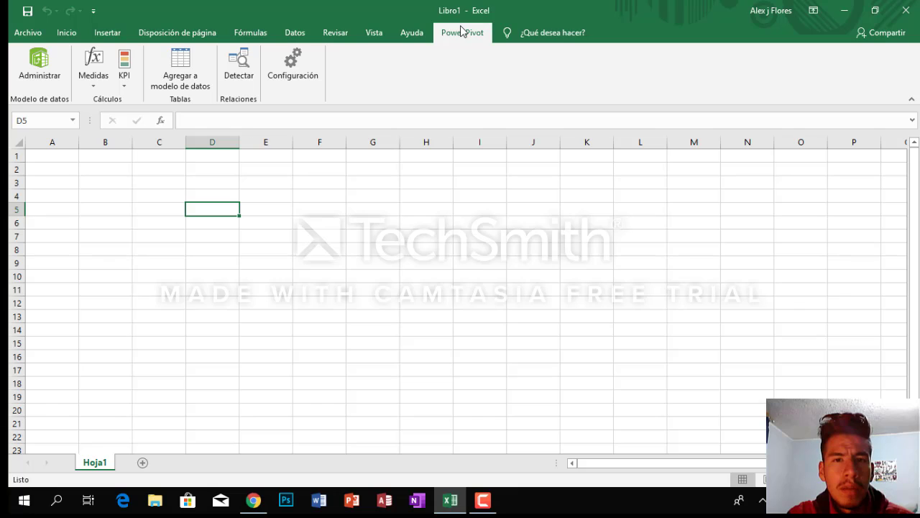
left_click(36, 73)
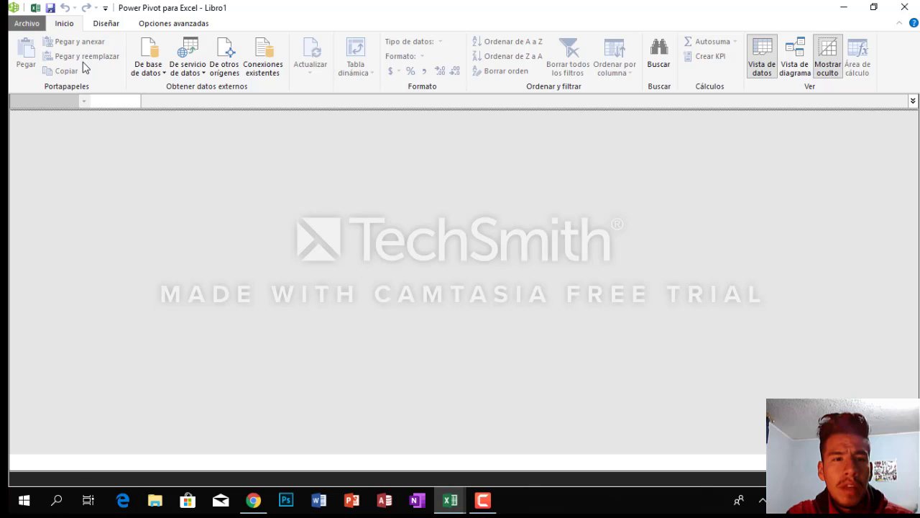
left_click(159, 72)
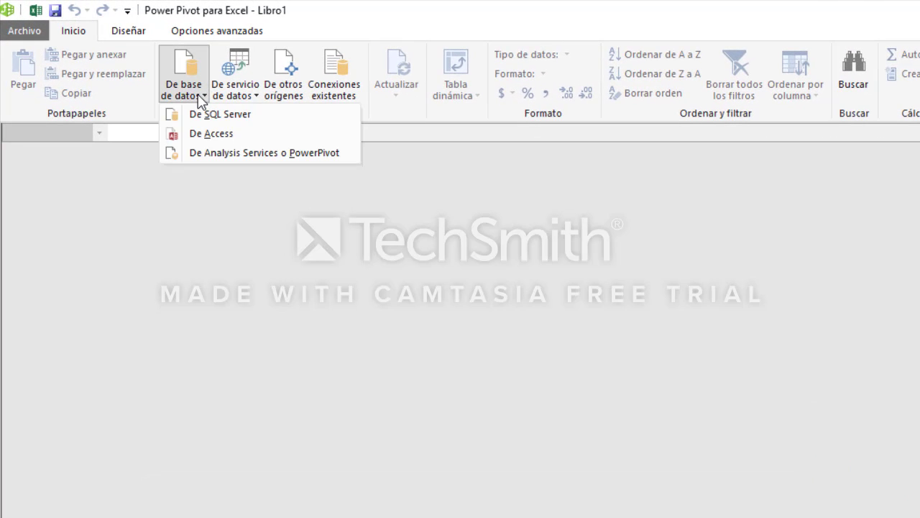
left_click(197, 133)
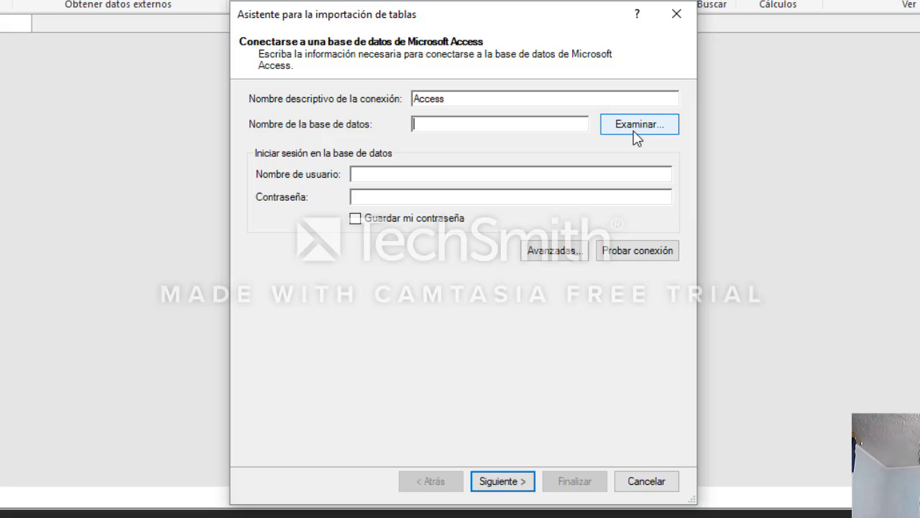
left_click(620, 137)
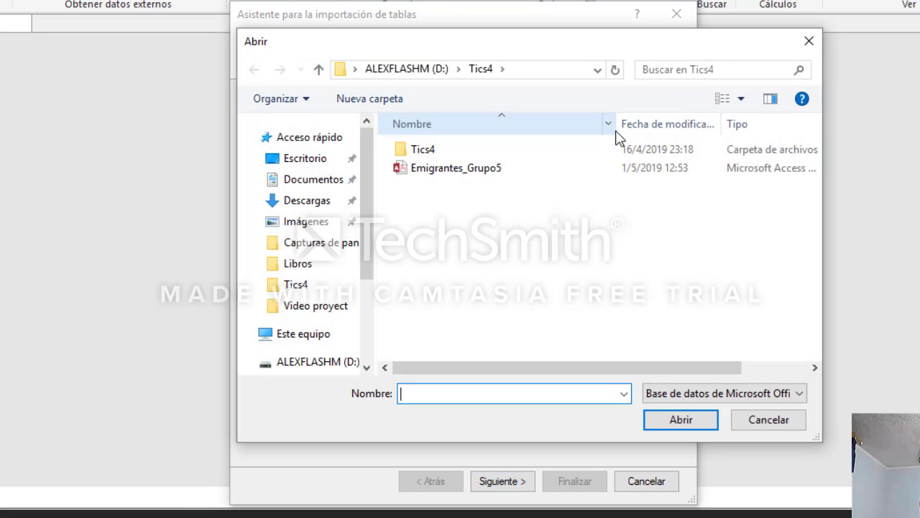
left_click(487, 169)
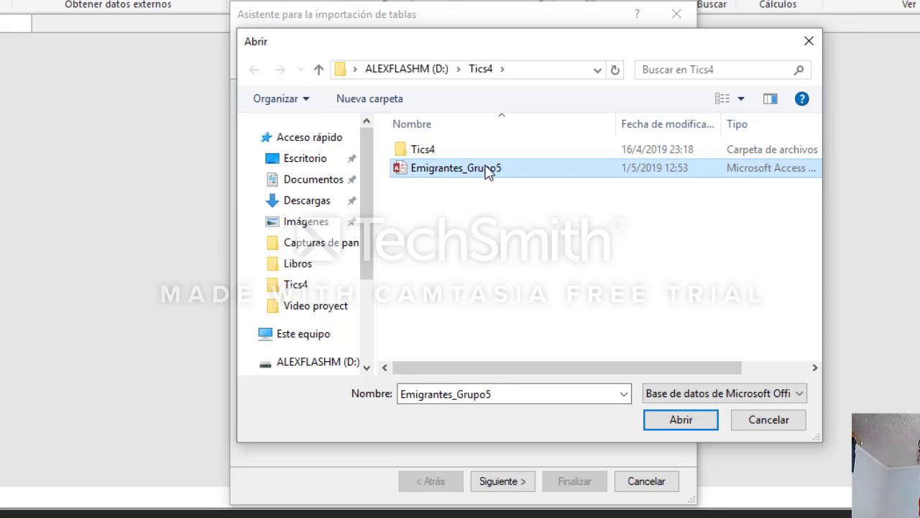
left_click(681, 425)
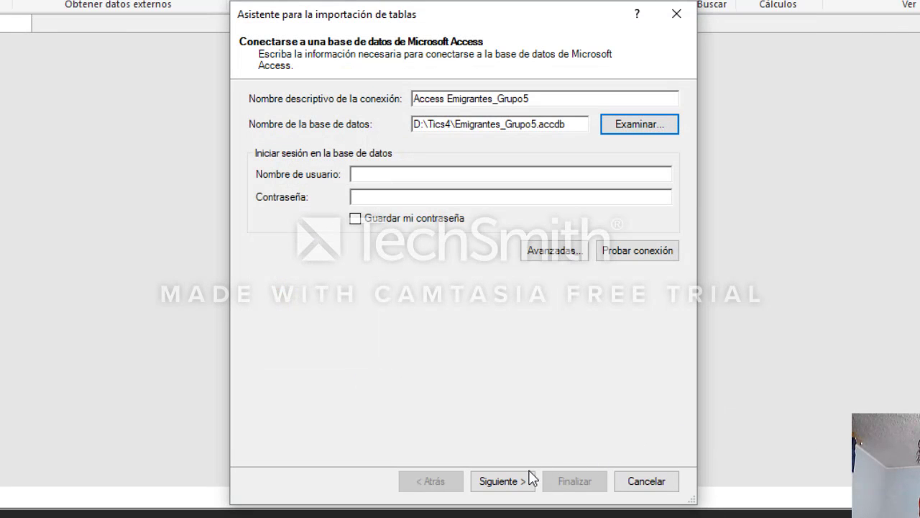
left_click(502, 481)
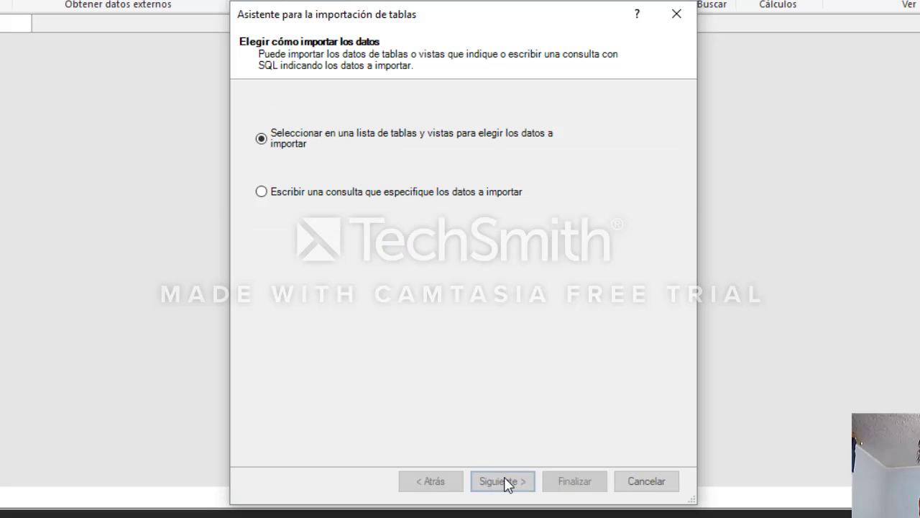
- Import all tables of the database by selecting them from the list of tables and views, and display the EMIGRANTES table
left_click(504, 481)
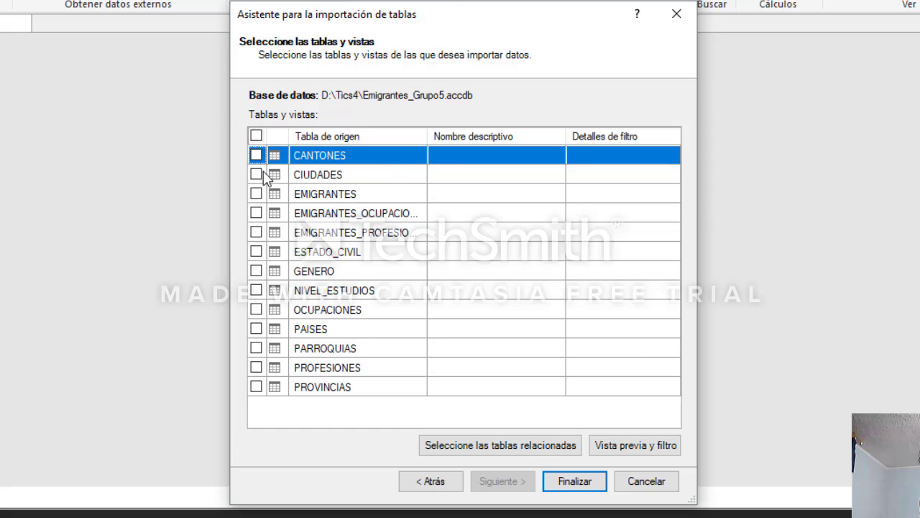
left_click(257, 136)
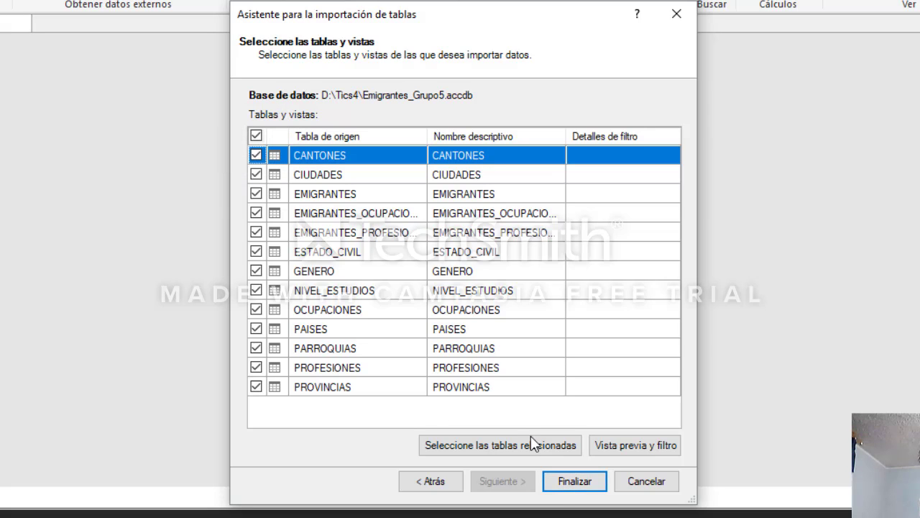
left_click(563, 486)
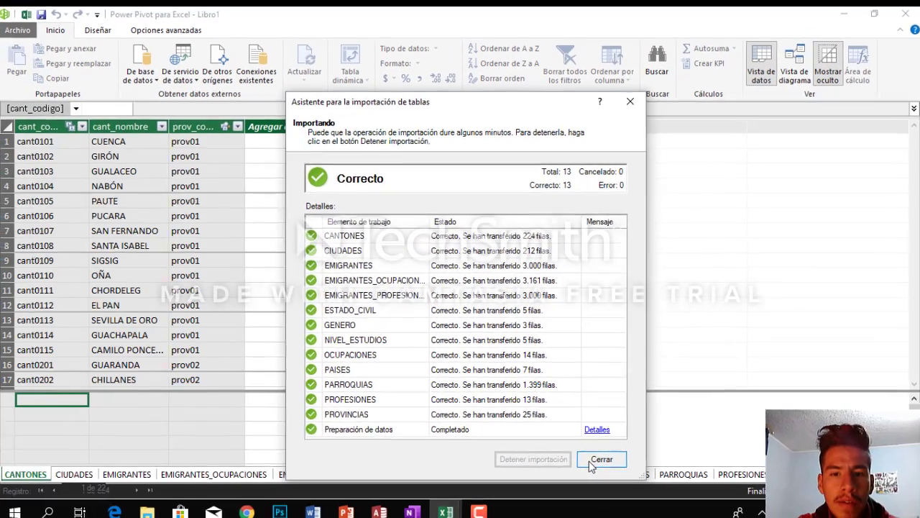
left_click(590, 463)
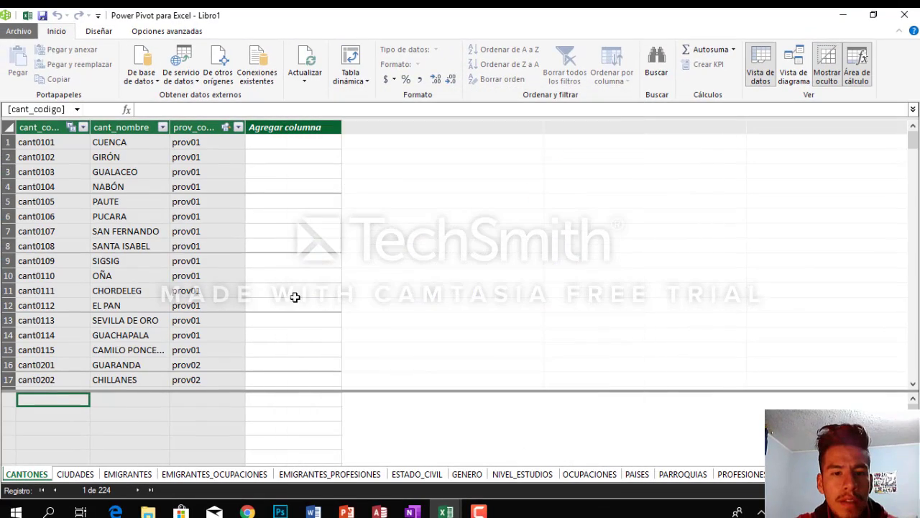
left_click(131, 474)
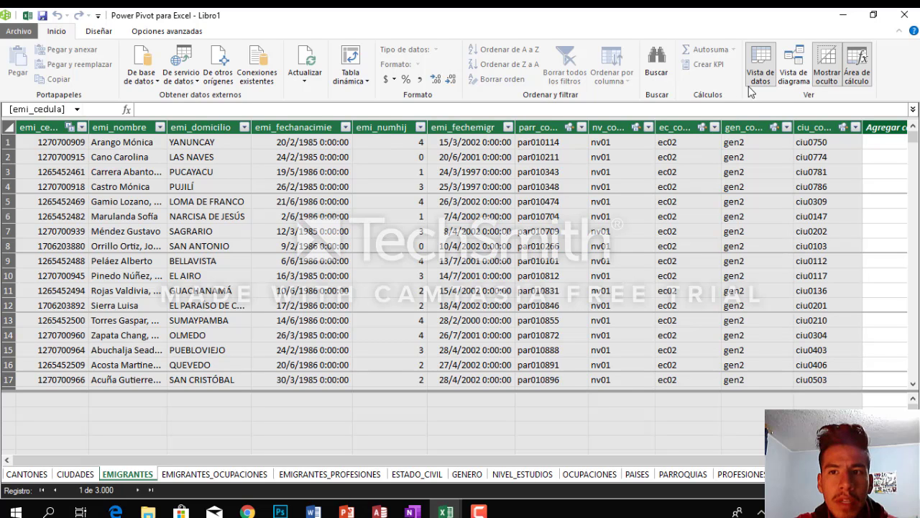
- Open the Word document preguntas from the desktop and examine its handwritten emigrant questions and the table of required fields
left_click(845, 16)
left_click(842, 16)
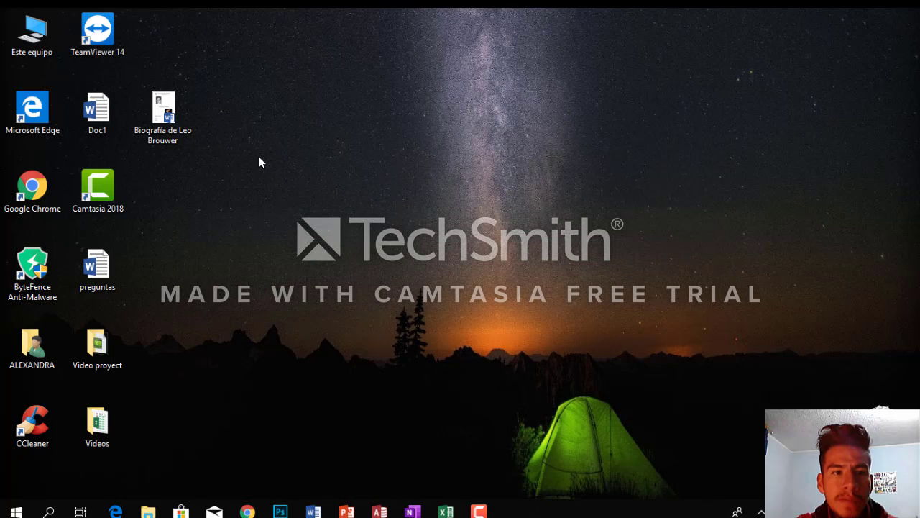
double_click(97, 269)
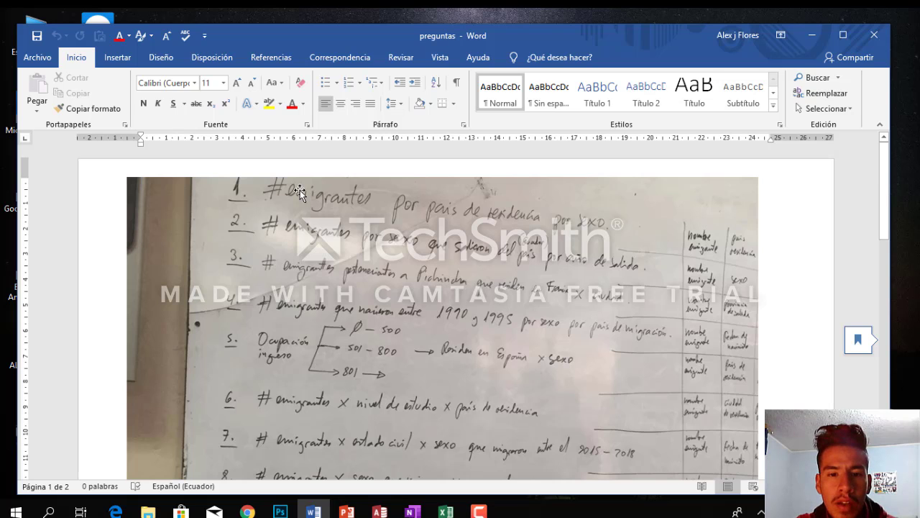
scroll(348, 323, "down", 5)
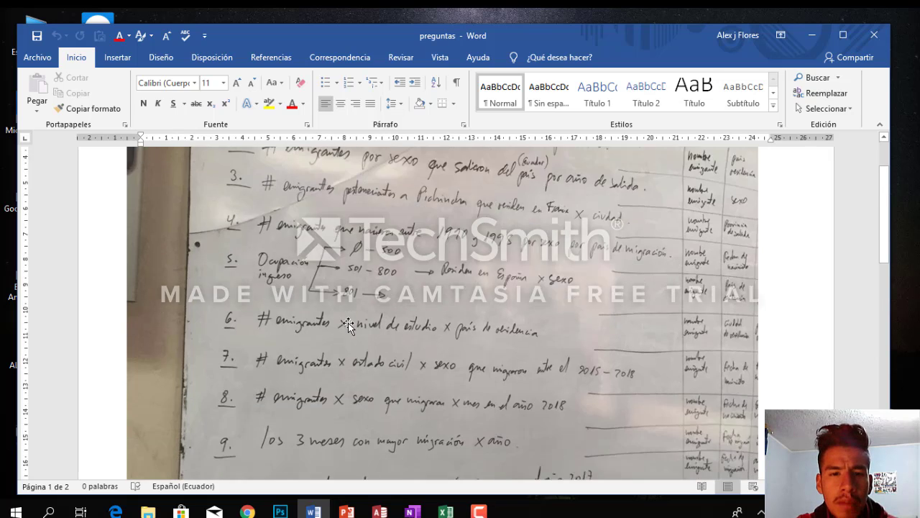
scroll(348, 323, "down", 10)
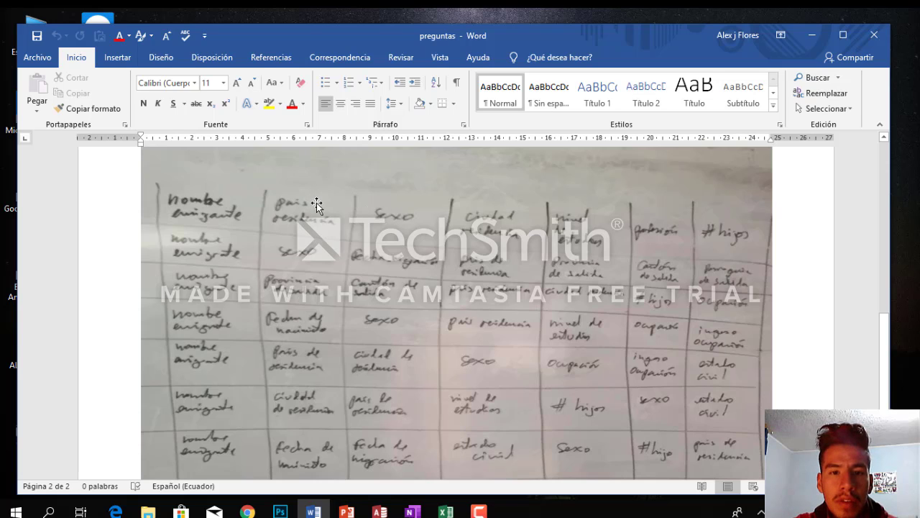
left_click(813, 43)
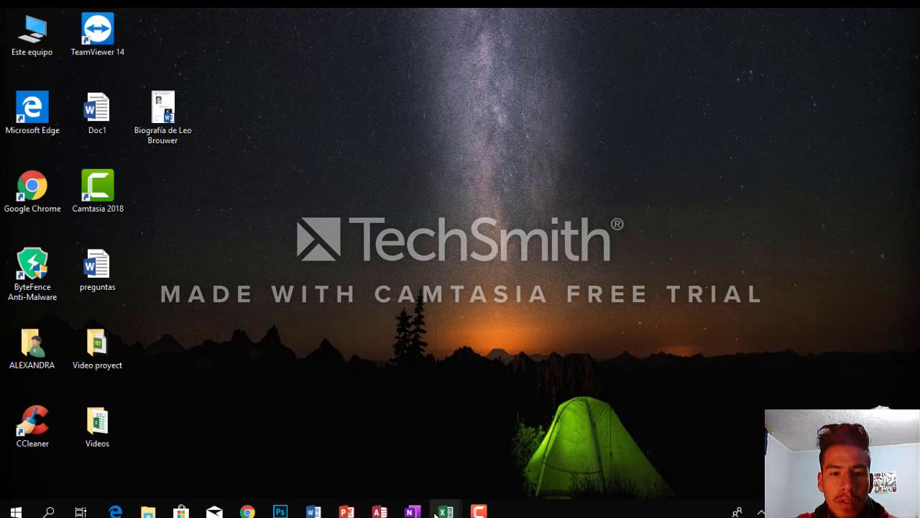
- Switch to the Power Pivot window and create a pivot table from the data model on the existing worksheet Hoja1 at cell $B$2
mouse_move(446, 510)
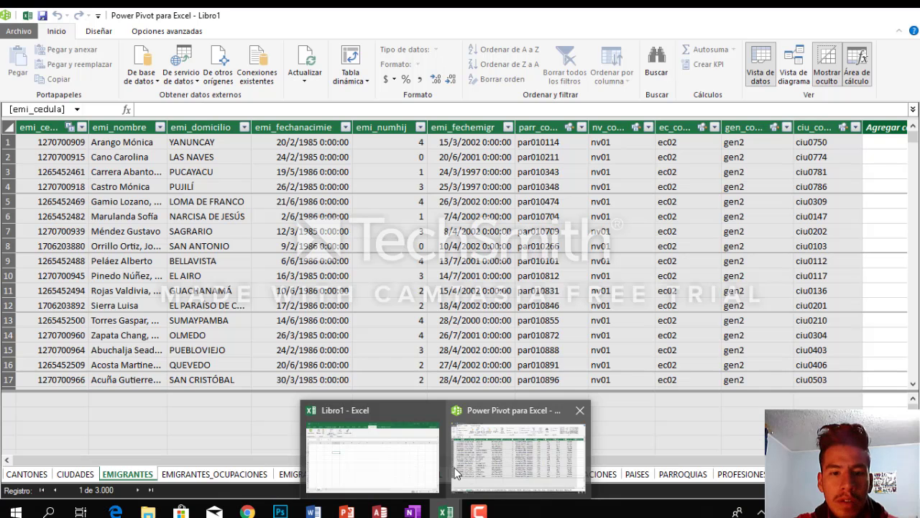
left_click(463, 469)
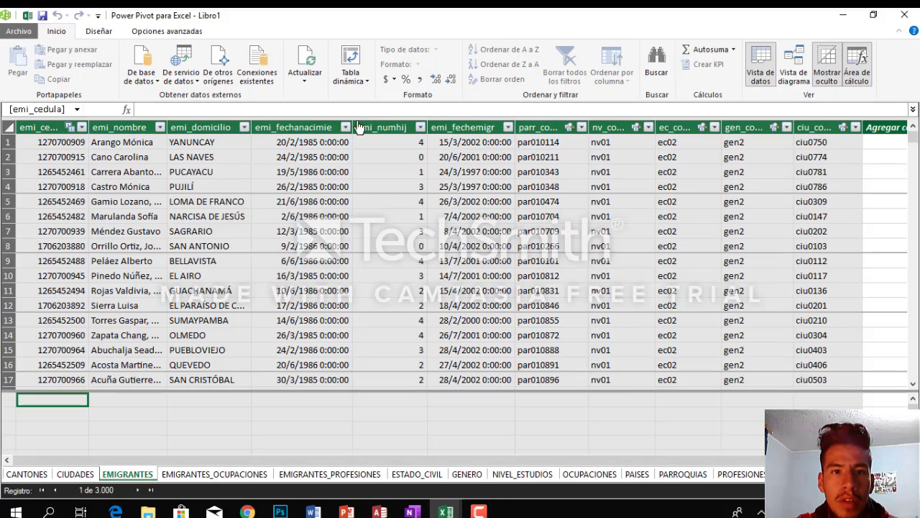
left_click(351, 76)
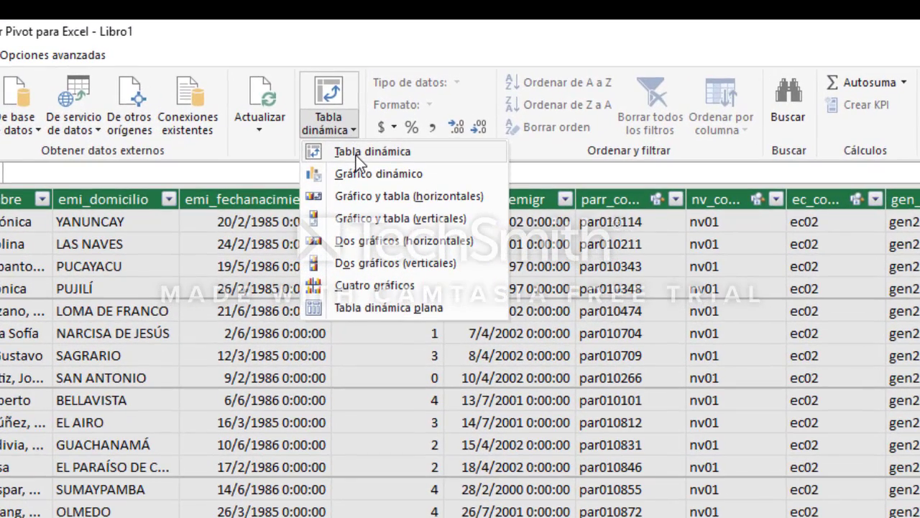
left_click(356, 155)
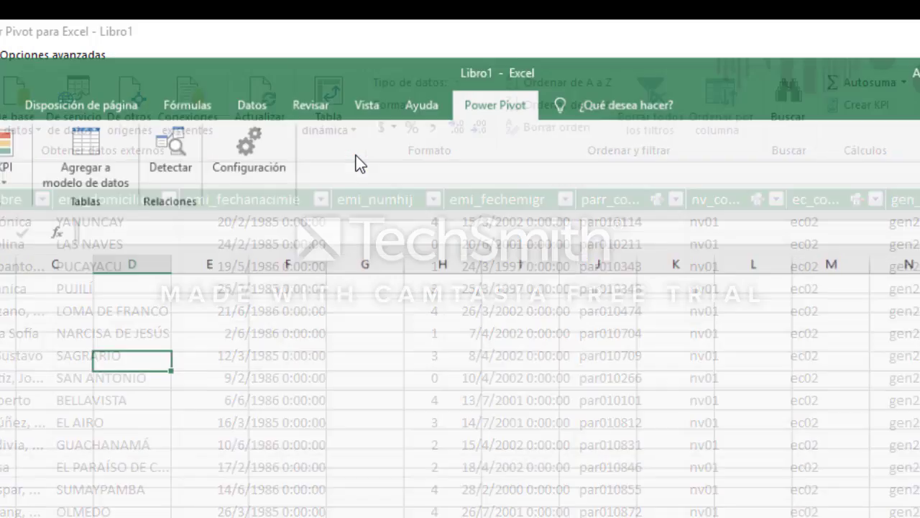
left_click(319, 390)
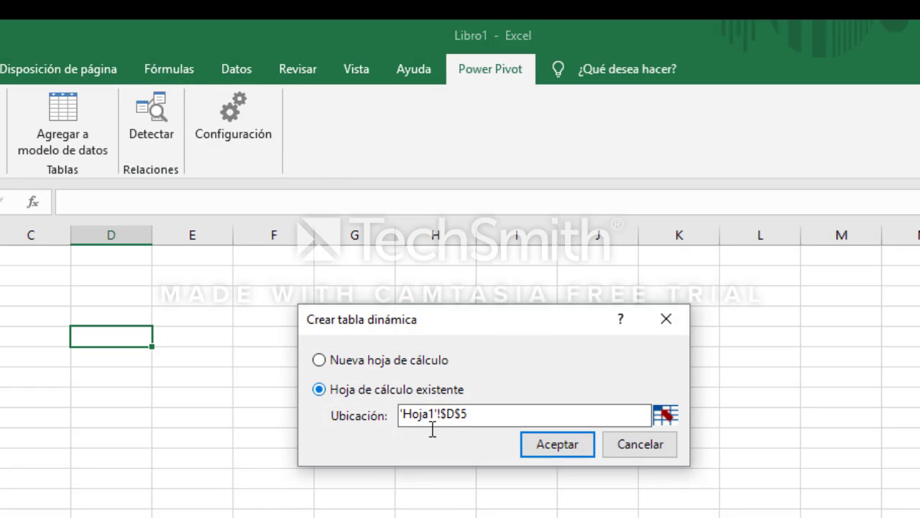
left_click(658, 420)
type("$B$2")
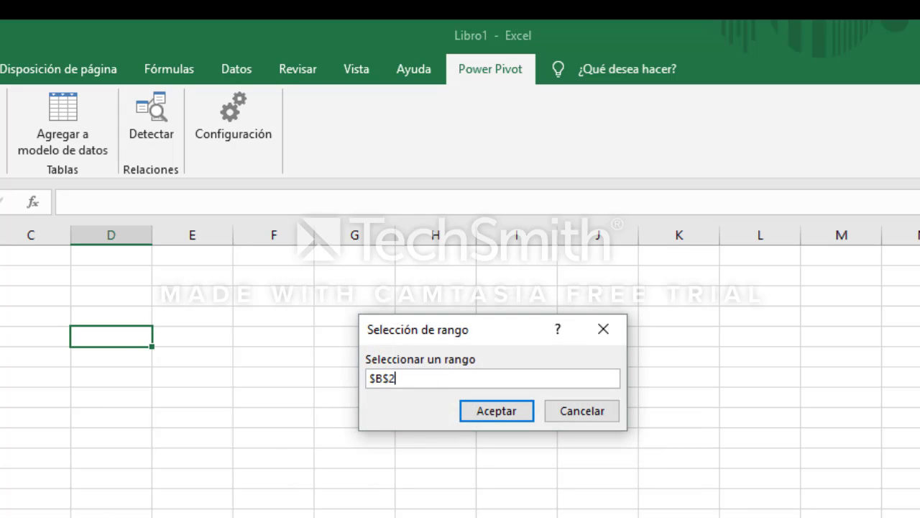
left_click(475, 411)
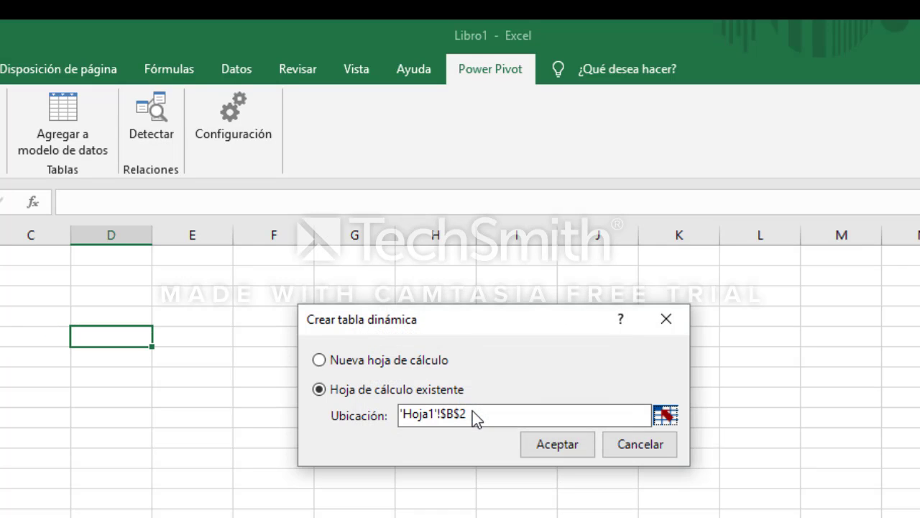
left_click(553, 446)
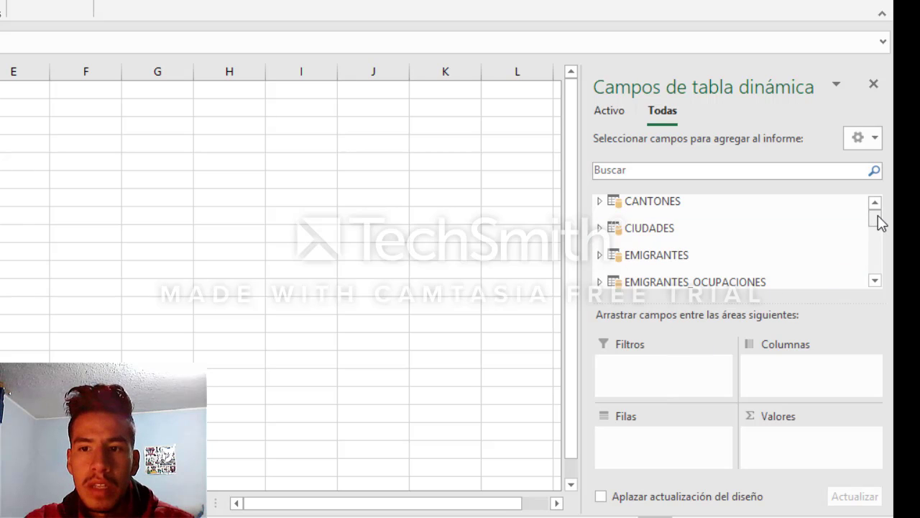
- Add pais_nombre from the PAISES table and gen_nombre from the GENERO table as report filters of the pivot table
left_click_drag(878, 221, 878, 252)
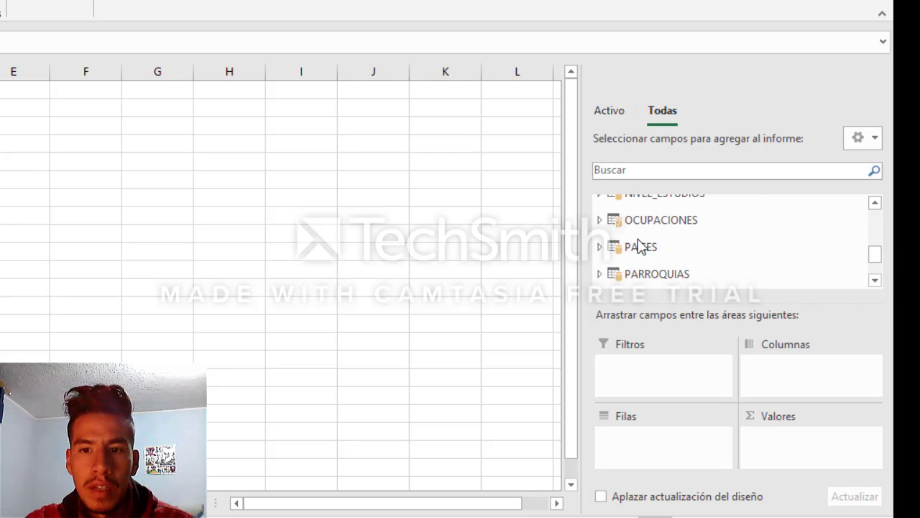
left_click(637, 248)
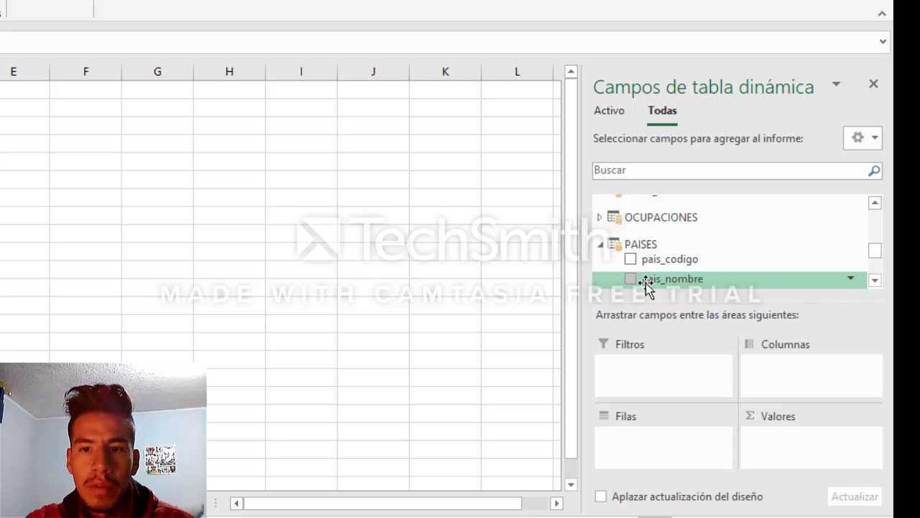
left_click_drag(641, 279, 626, 372)
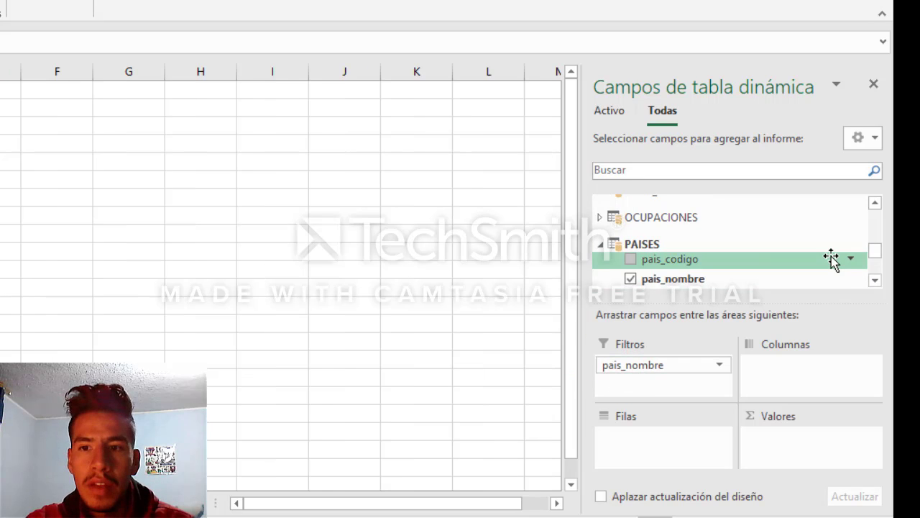
scroll(881, 253, "up", 3)
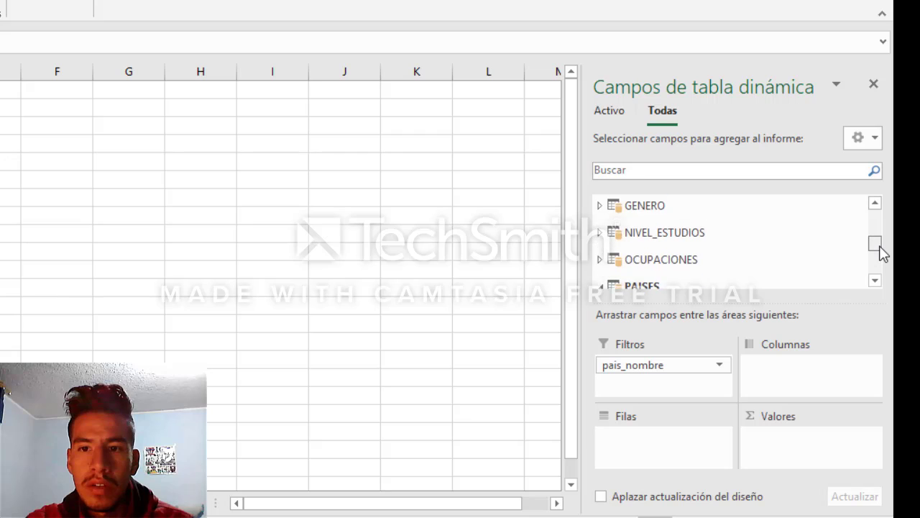
left_click(666, 245)
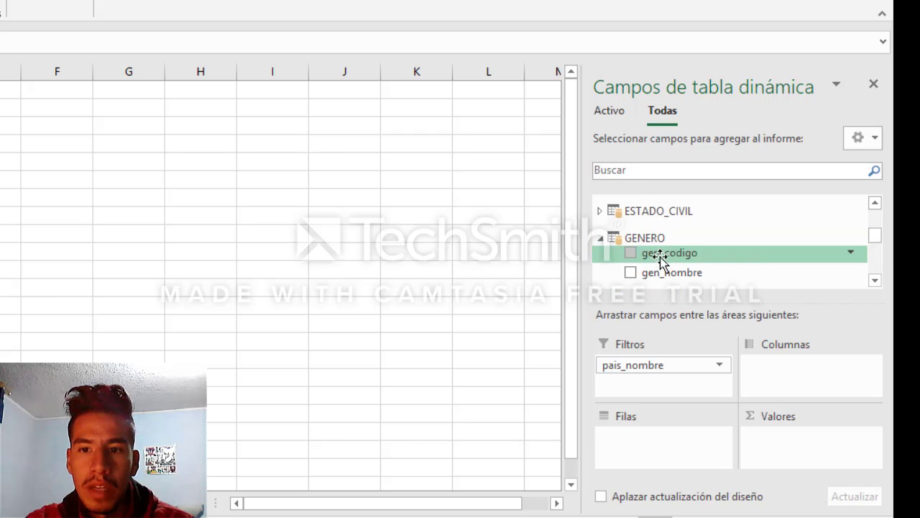
left_click_drag(662, 272, 630, 383)
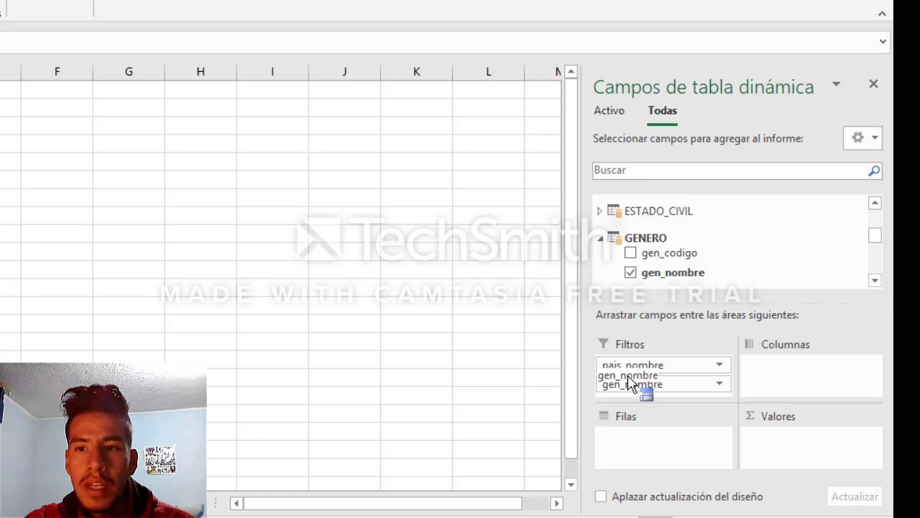
- Add emi_nombre from the EMIGRANTES table to the pivot table rows
left_click_drag(873, 238, 870, 209)
left_click(692, 251)
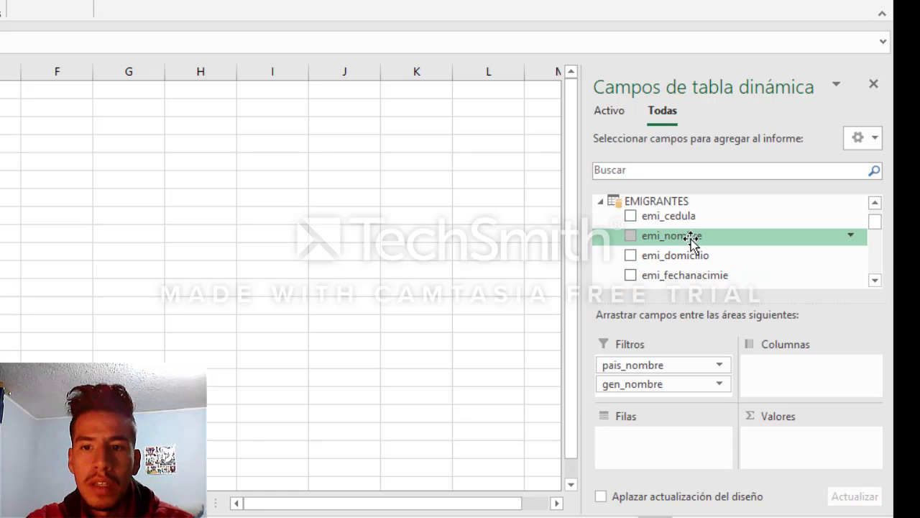
left_click_drag(690, 236, 642, 446)
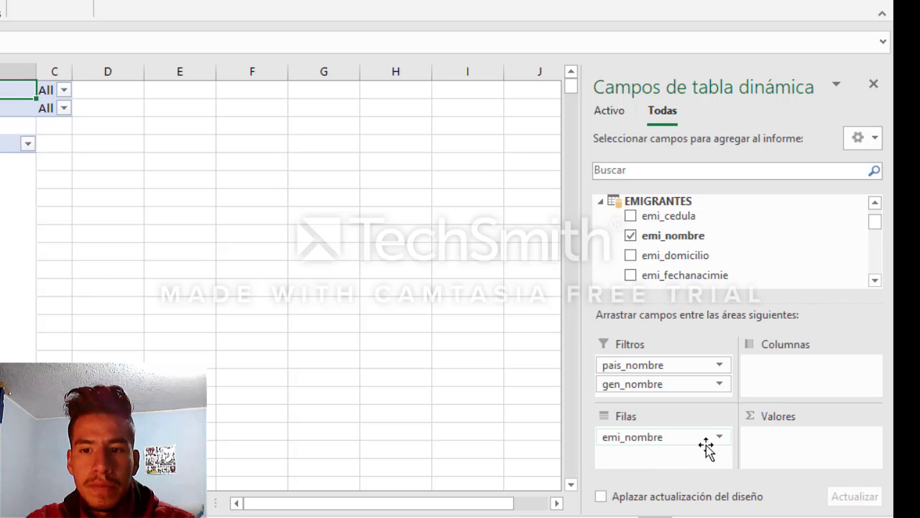
- Configure the emi_nombre row field with no subtotals and item labels shown in tabular form
left_click(720, 438)
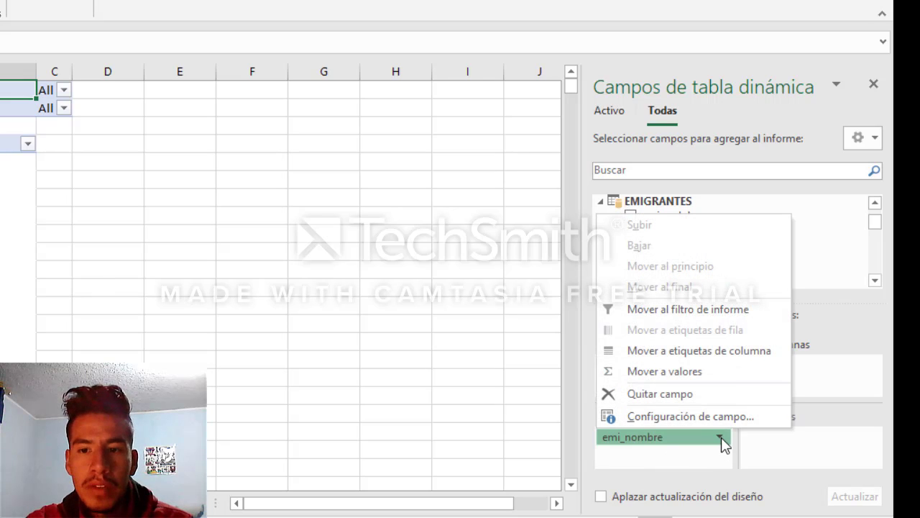
left_click(720, 417)
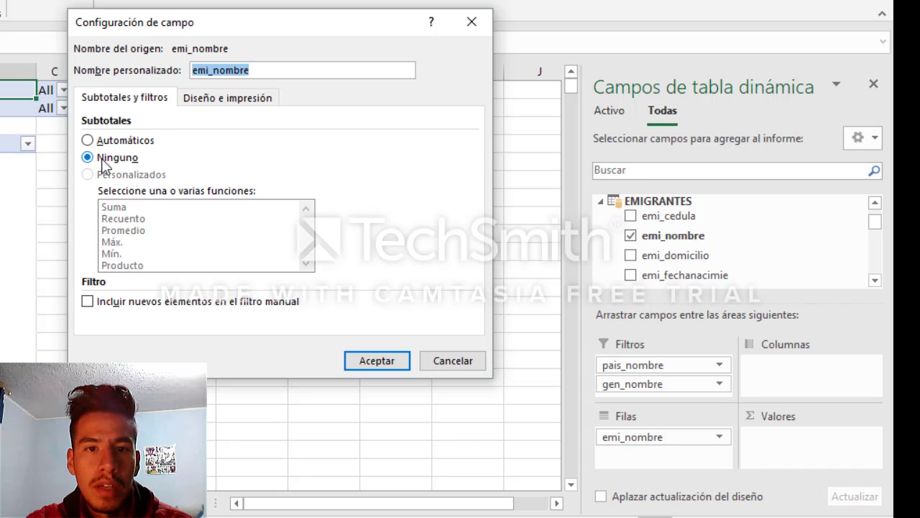
left_click(233, 101)
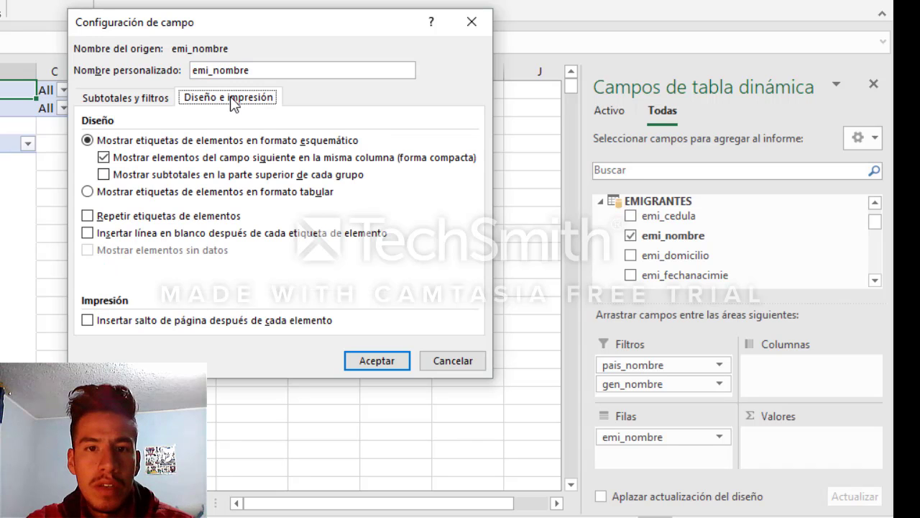
left_click(140, 195)
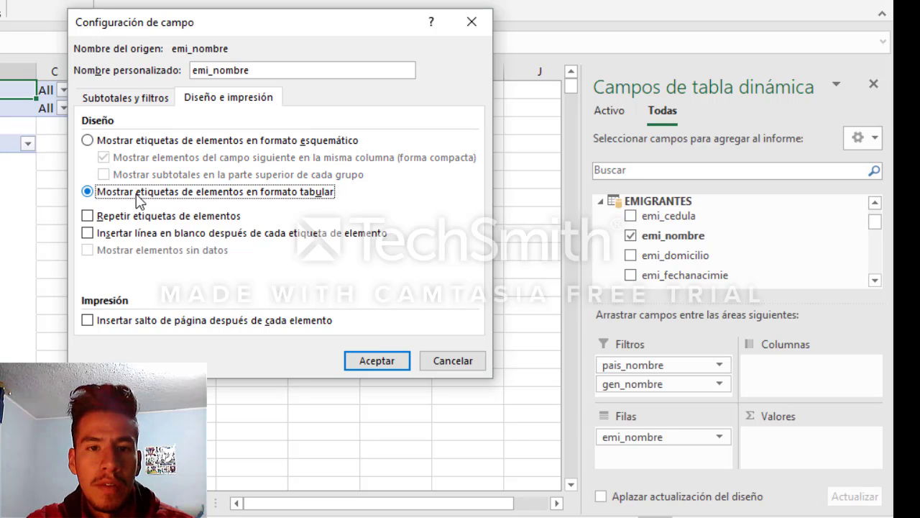
left_click(368, 363)
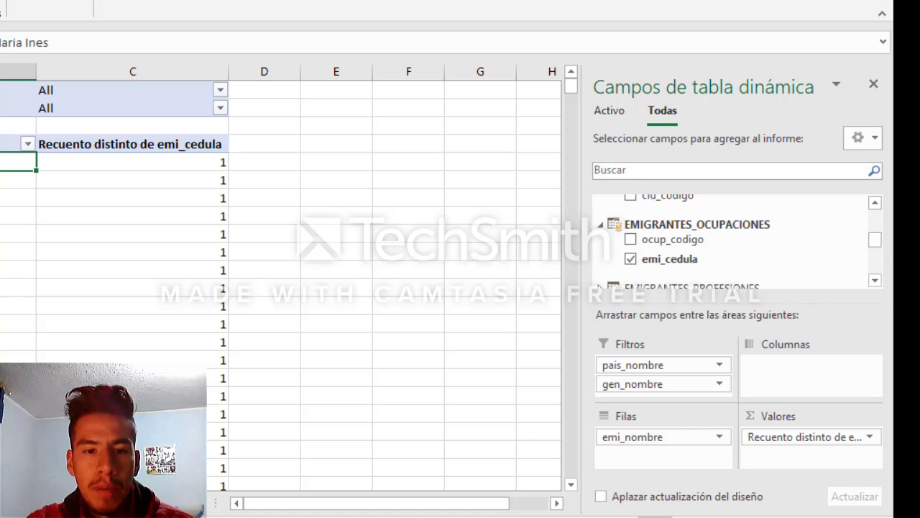
- Check the required fields in the Word document, return to Excel and add ciu_nombre from the CIUDADES table to the rows
key("alt+Tab")
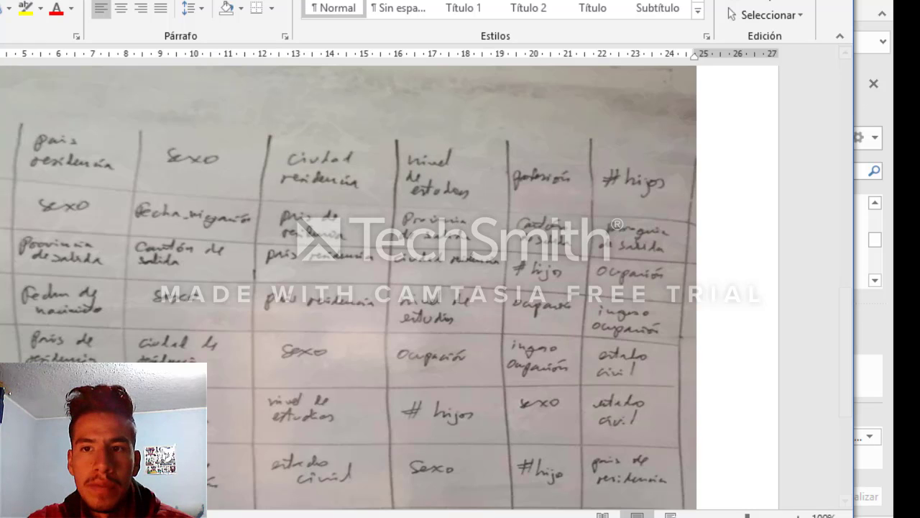
left_click(750, 1)
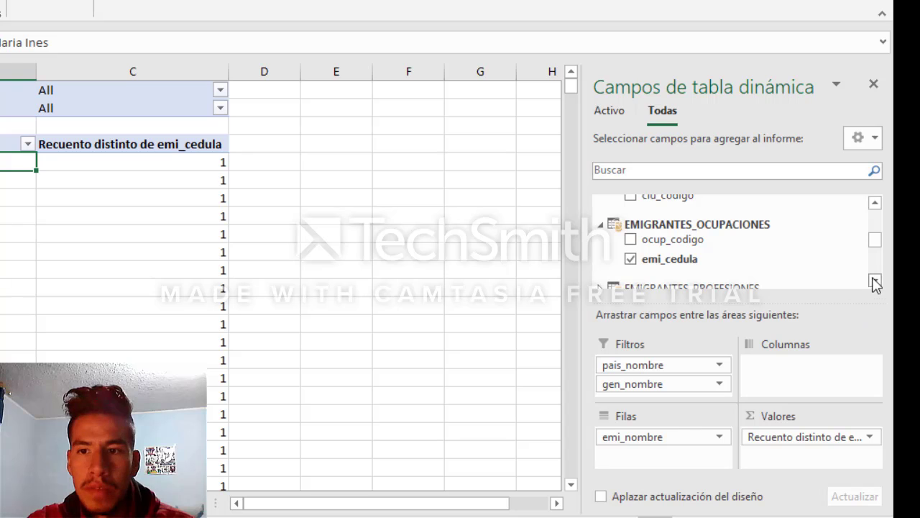
left_click_drag(879, 244, 873, 210)
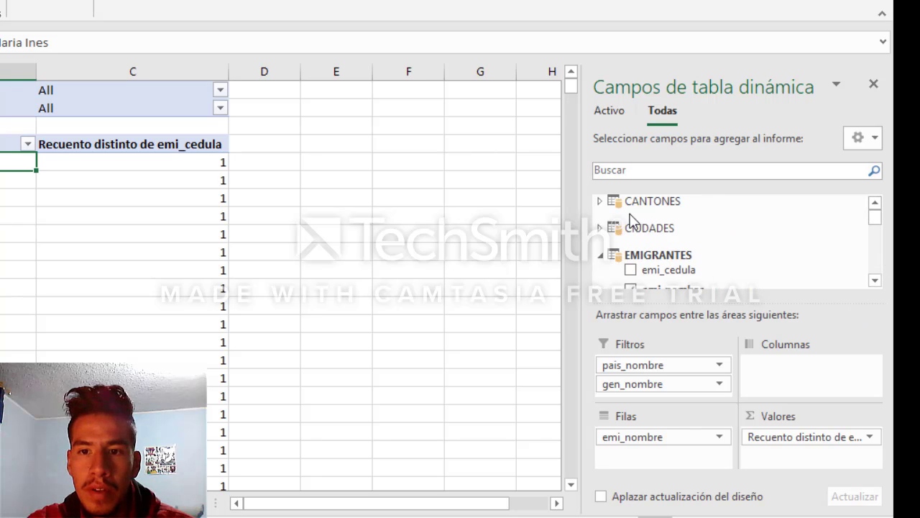
left_click(631, 230)
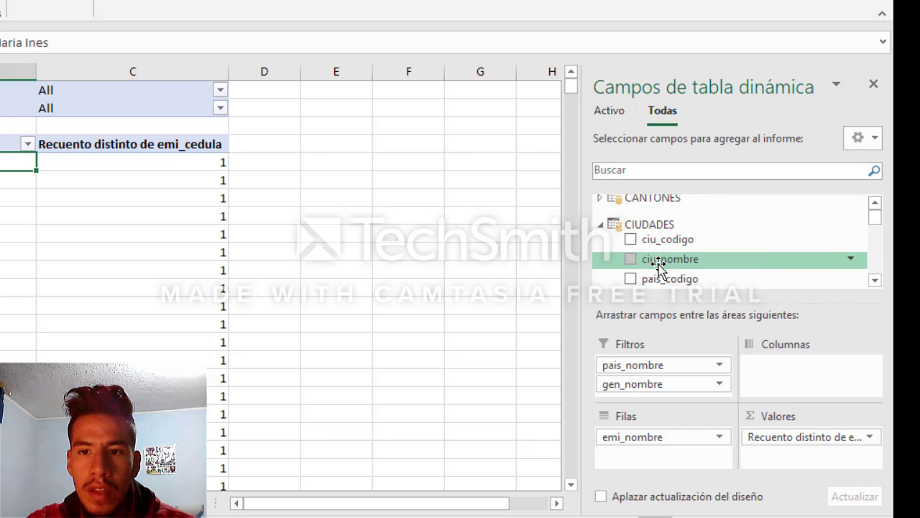
left_click_drag(655, 259, 633, 461)
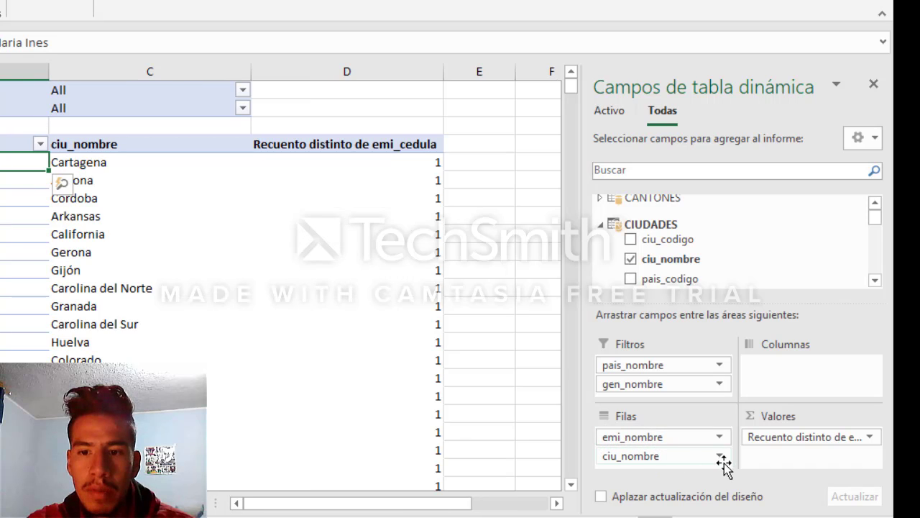
- Configure the ciu_nombre row field with no subtotals and item labels shown in tabular form
left_click(720, 458)
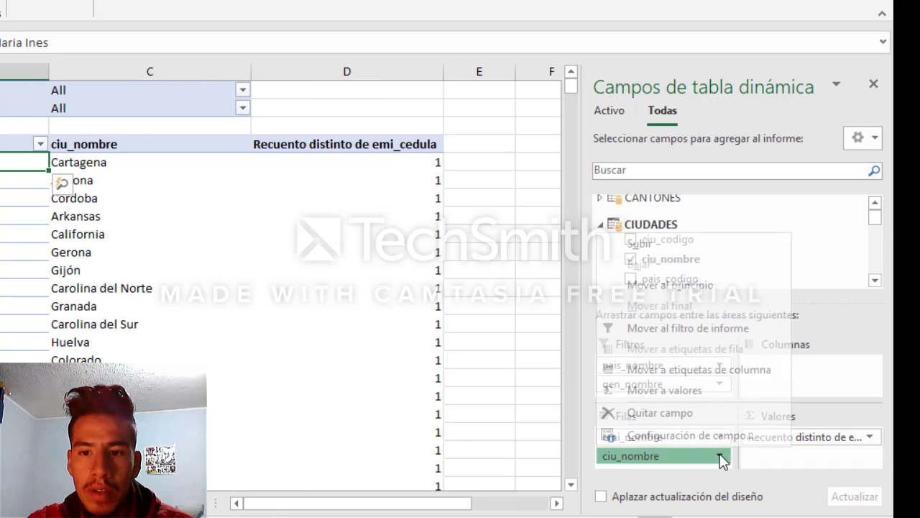
left_click(705, 434)
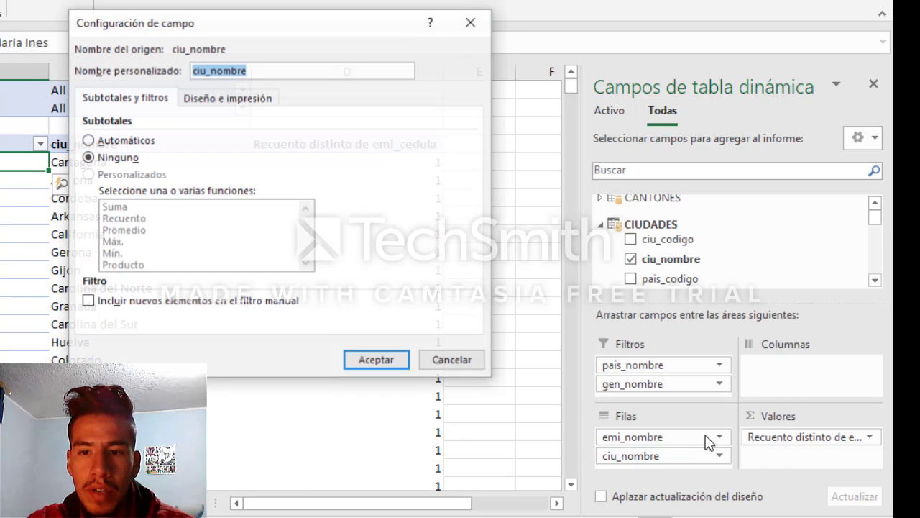
left_click(115, 160)
left_click(229, 101)
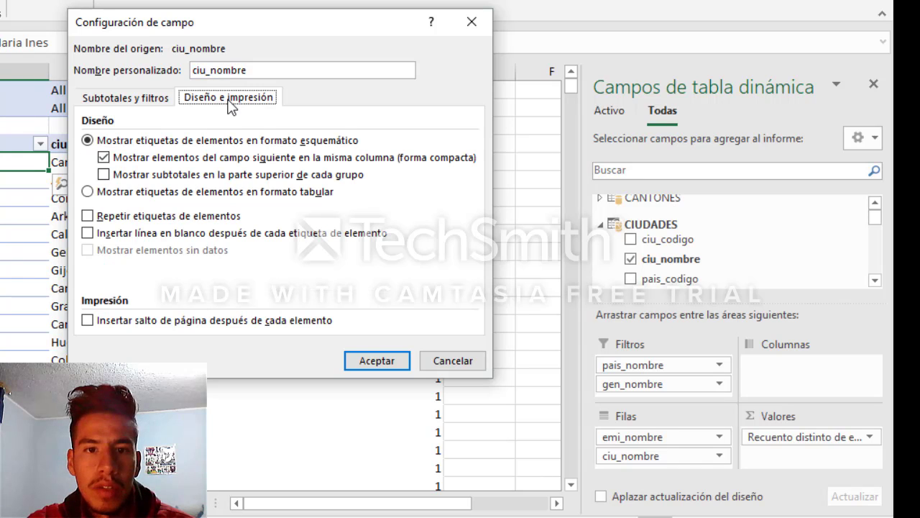
left_click(118, 194)
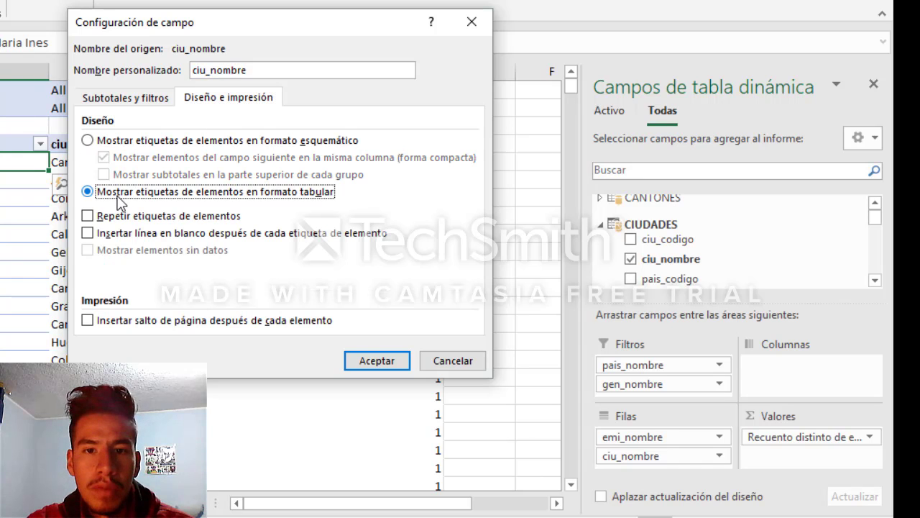
left_click(355, 362)
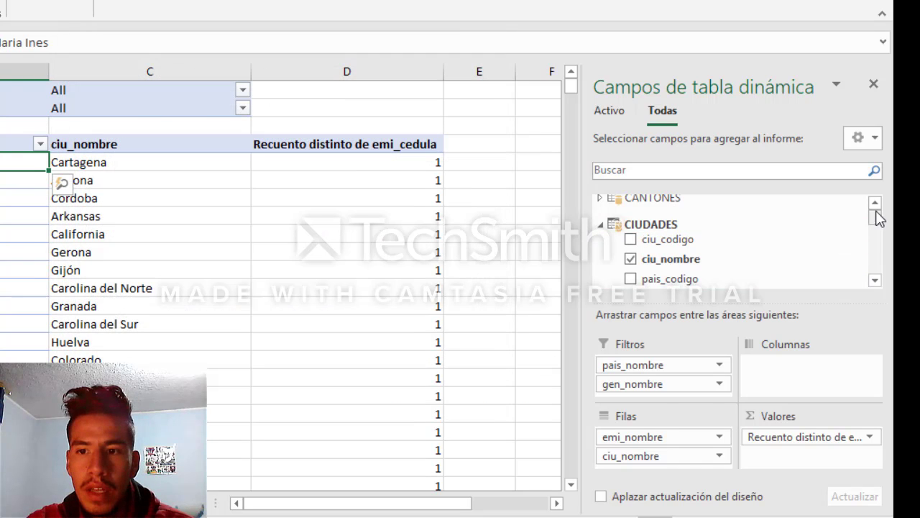
- Add nv_nombre from the NIVEL_ESTUDIOS table to the pivot table rows below ciu_nombre
left_click_drag(876, 216, 878, 257)
left_click(684, 242)
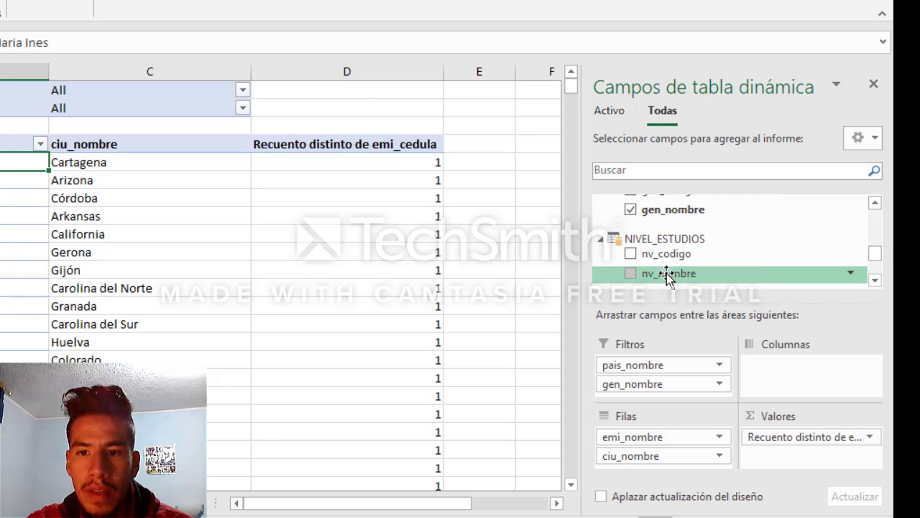
left_click_drag(668, 275, 636, 466)
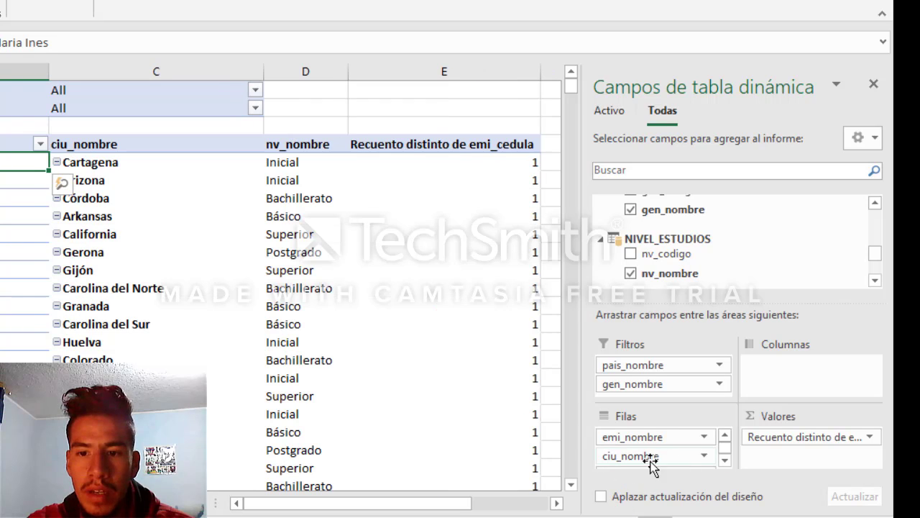
- Configure the nv_nombre row field with no subtotals and item labels shown in tabular form
left_click(725, 461)
left_click(703, 460)
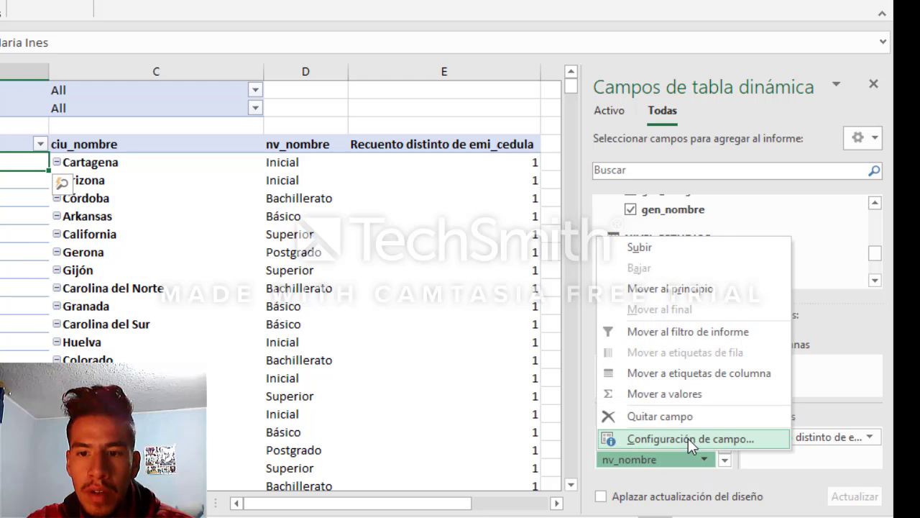
left_click(688, 438)
left_click(105, 157)
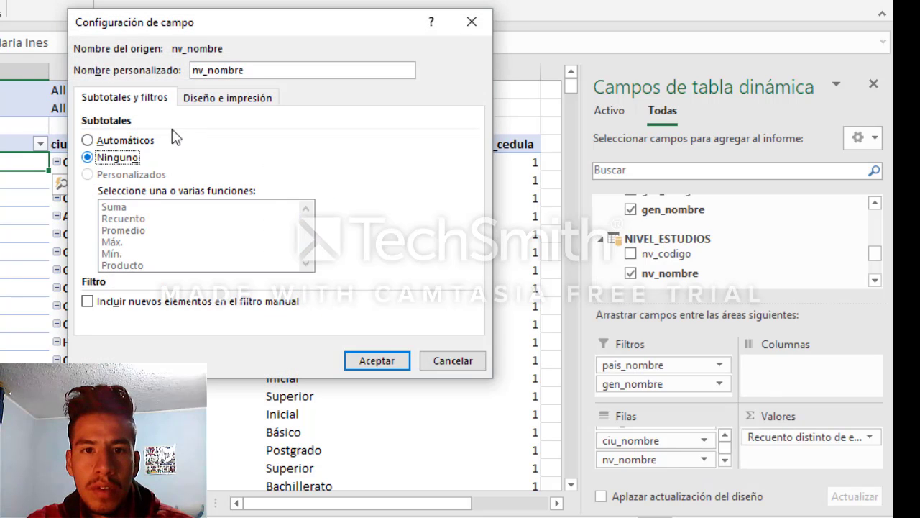
left_click(226, 98)
left_click(166, 193)
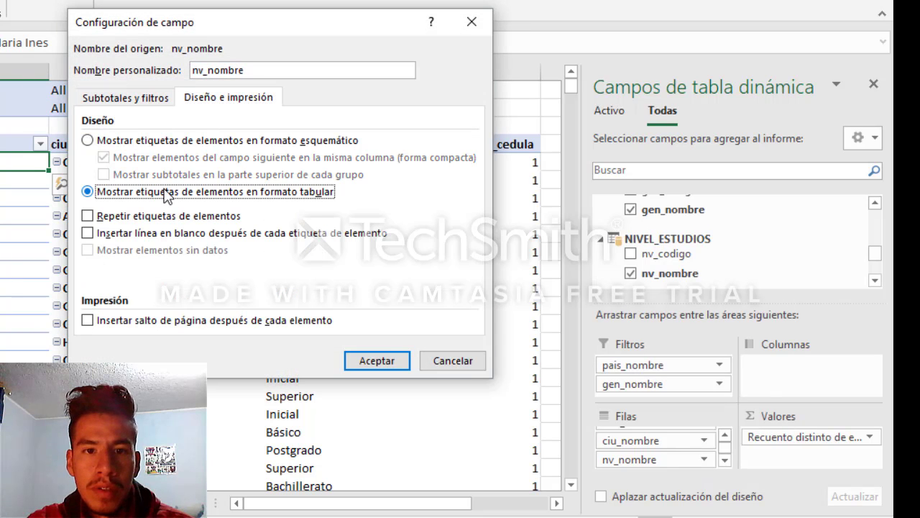
left_click(363, 360)
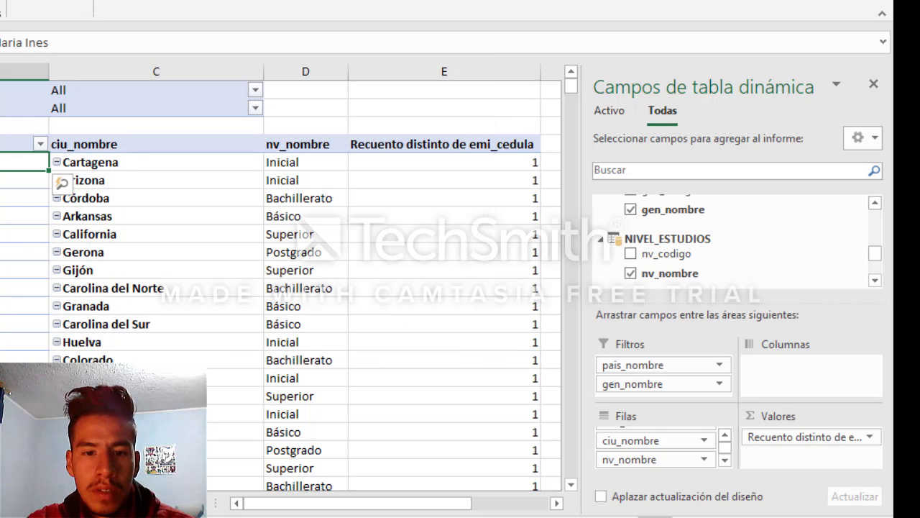
- Check the required fields in the Word document, return to Excel and add profes_nombre to the rows below nv_nombre
key("alt+Tab")
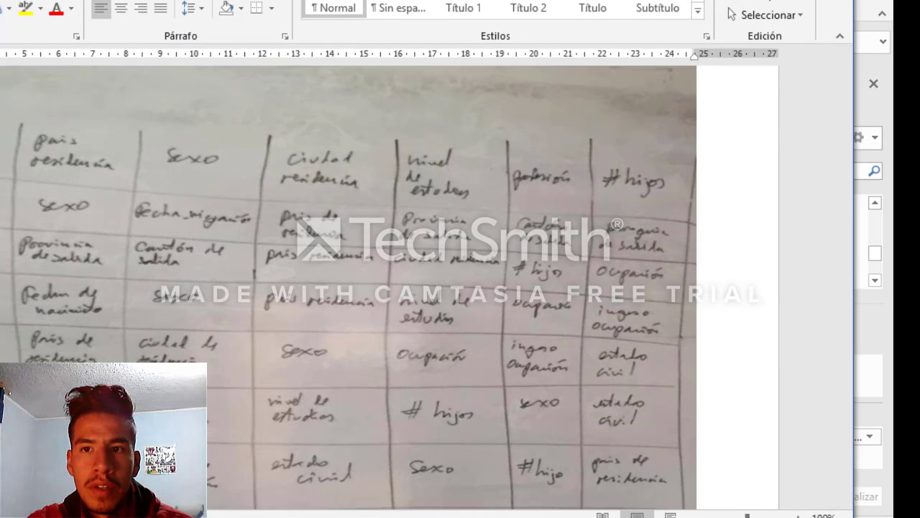
key("alt+Tab")
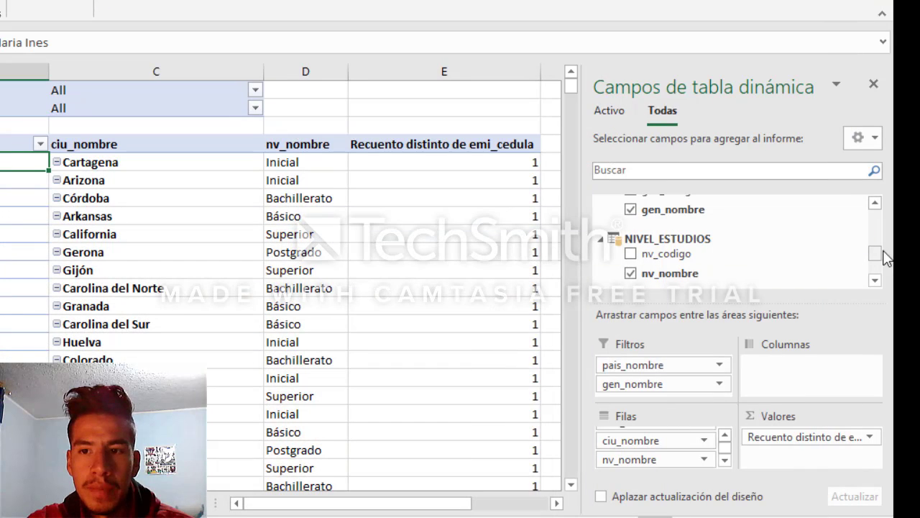
left_click_drag(879, 250, 880, 266)
- Add emi_cedula from EMIGRANTES_PROFESIONES to the values and remove the earlier distinct count of emi_cedula
left_click_drag(877, 241, 878, 244)
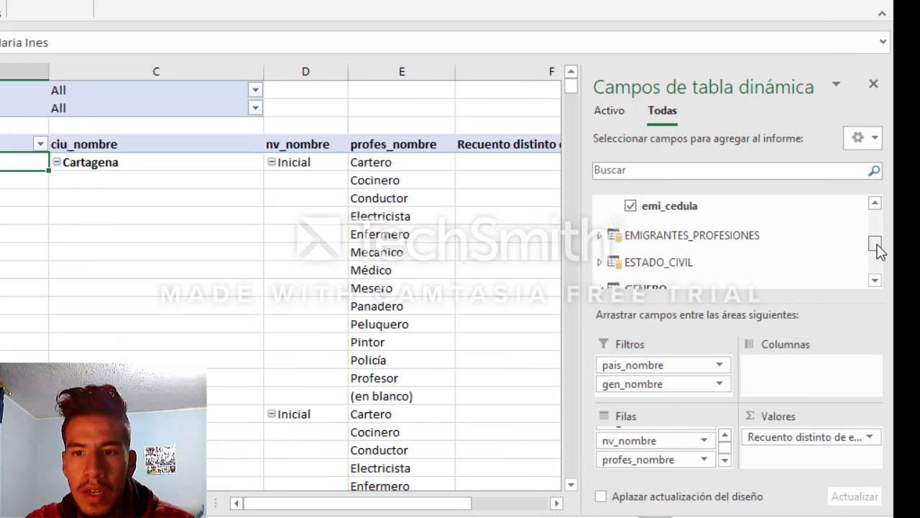
left_click(736, 241)
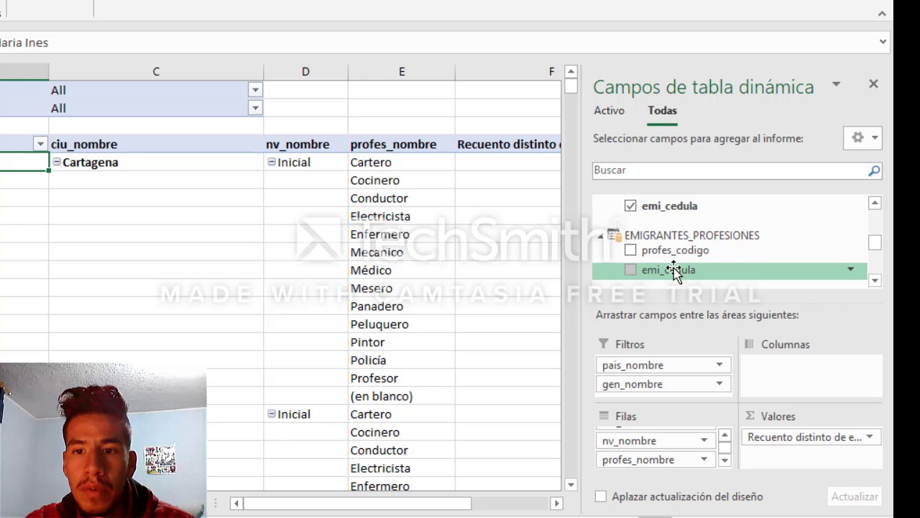
left_click_drag(674, 268, 821, 454)
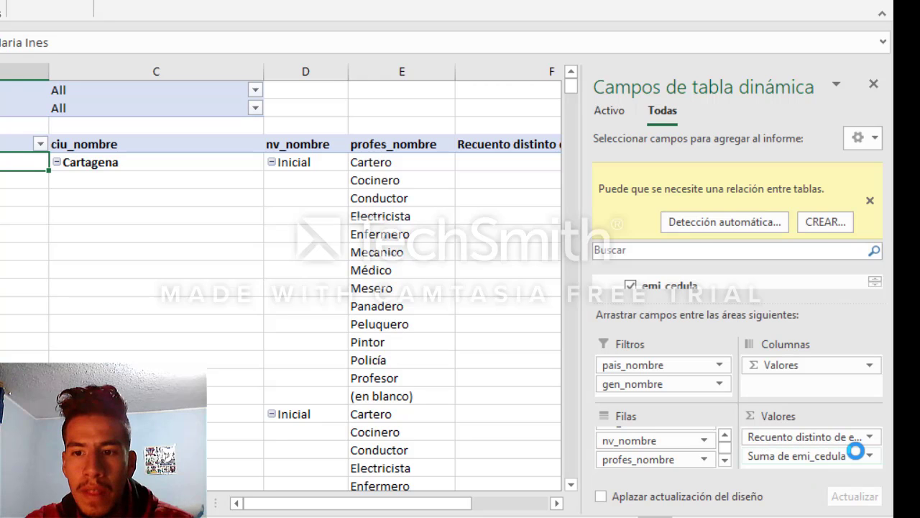
left_click_drag(863, 436, 744, 282)
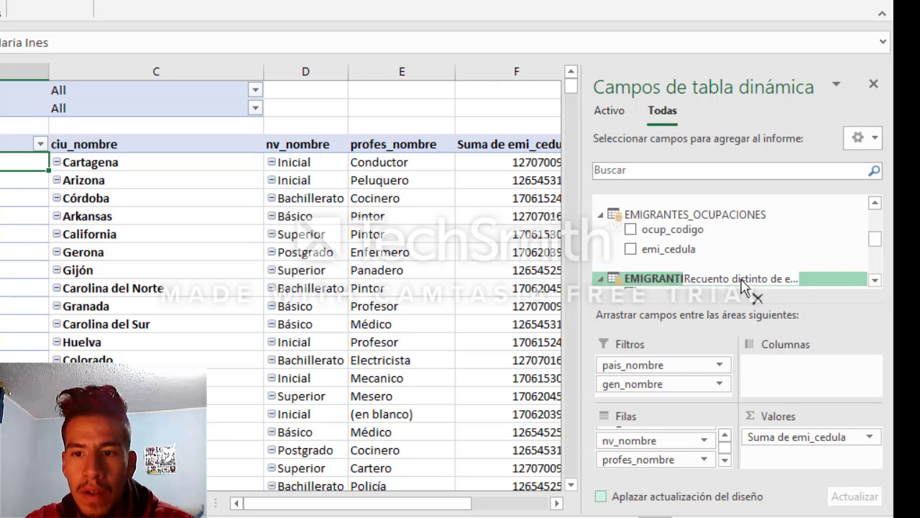
- Summarize the emi_cedula value field by distinct count (Recuento distinto)
left_click(870, 438)
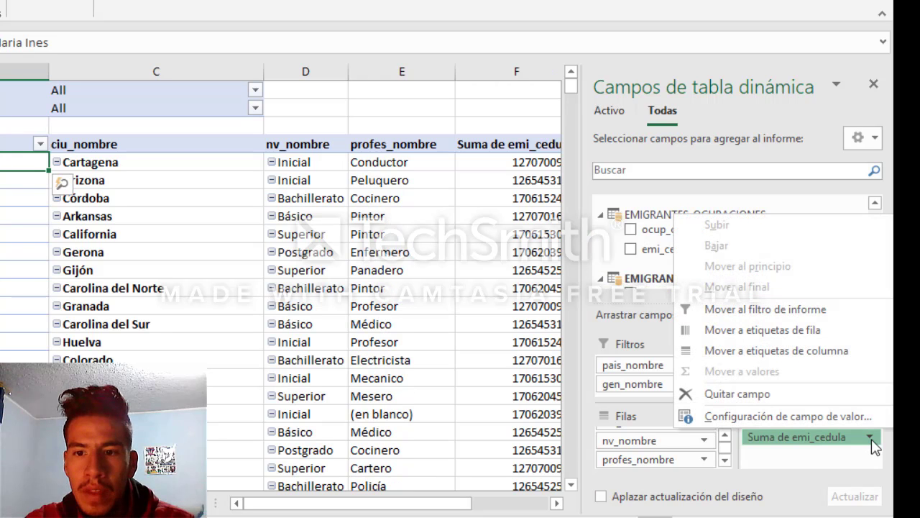
left_click(839, 420)
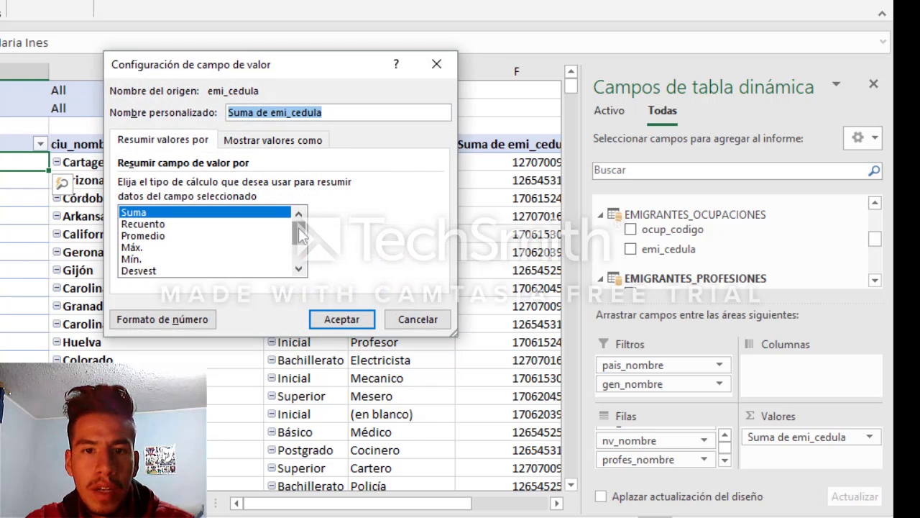
left_click_drag(298, 228, 298, 263)
left_click(235, 272)
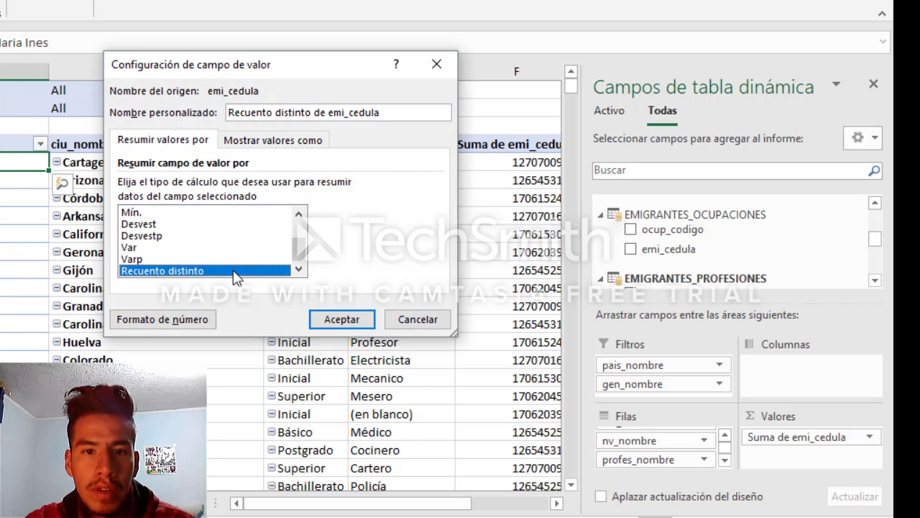
left_click(342, 320)
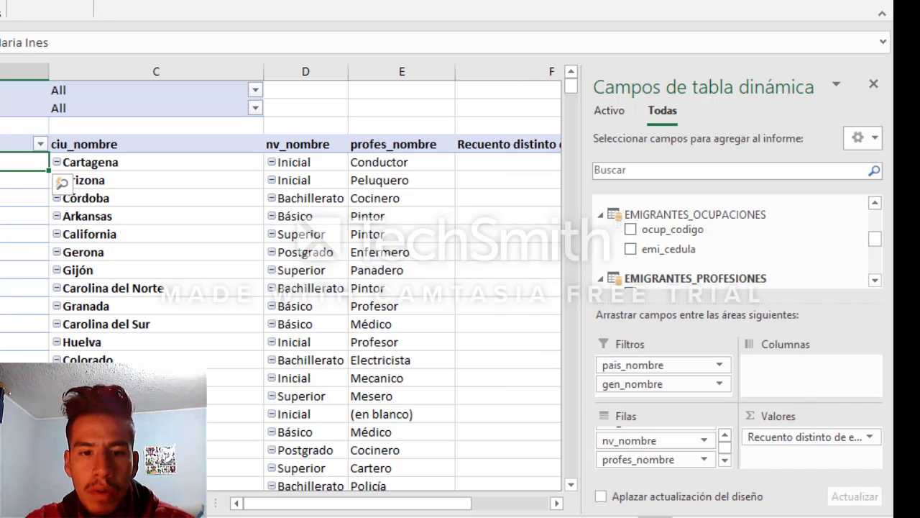
- Add the number-of-children field emi_numhij to the pivot table rows below profes_nombre
mouse_move(878, 241)
left_mouse_down()
mouse_move(879, 224)
mouse_move(884, 235)
left_mouse_up()
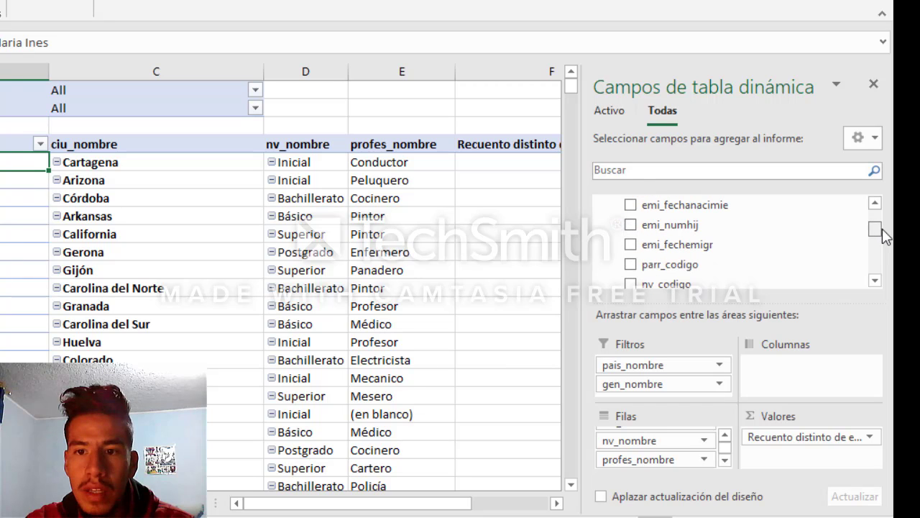
left_click_drag(705, 225, 644, 476)
left_click_drag(642, 475, 651, 471)
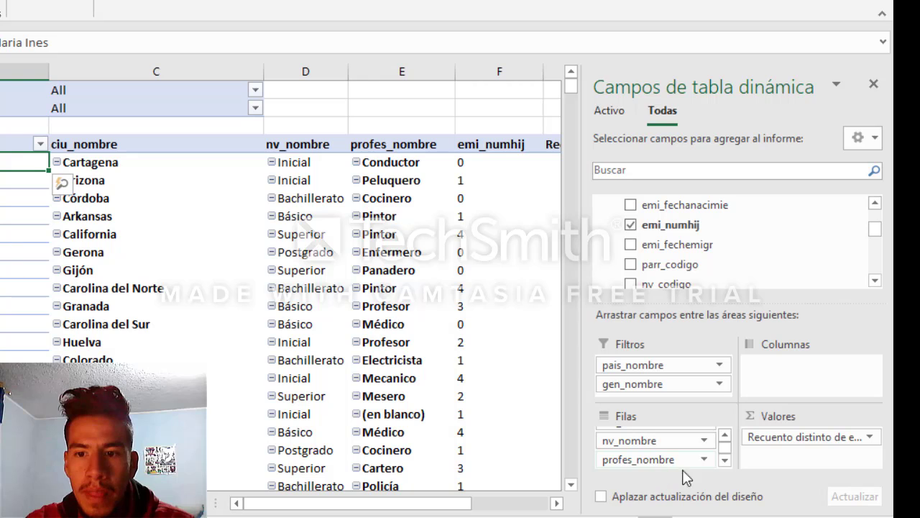
- Configure the emi_numhij row field with no subtotals and item labels shown in tabular form
left_click(725, 461)
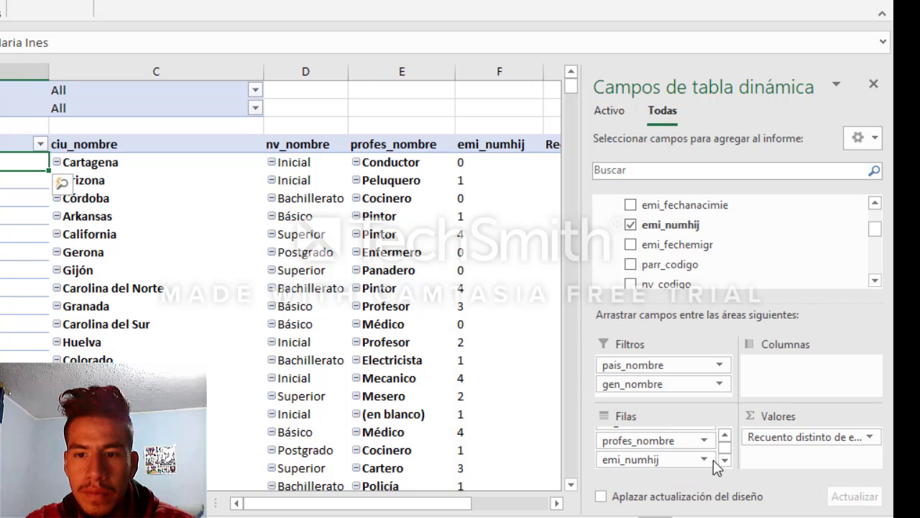
left_click(704, 460)
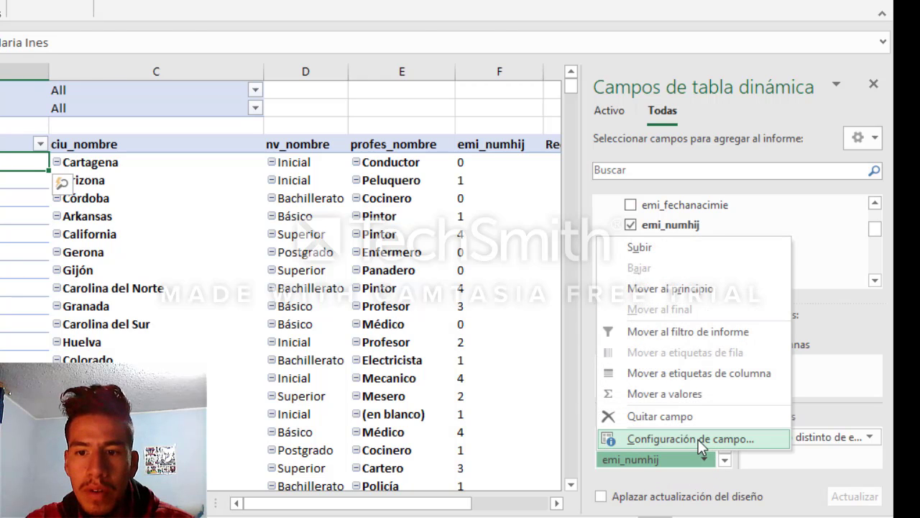
left_click(701, 439)
left_click(115, 158)
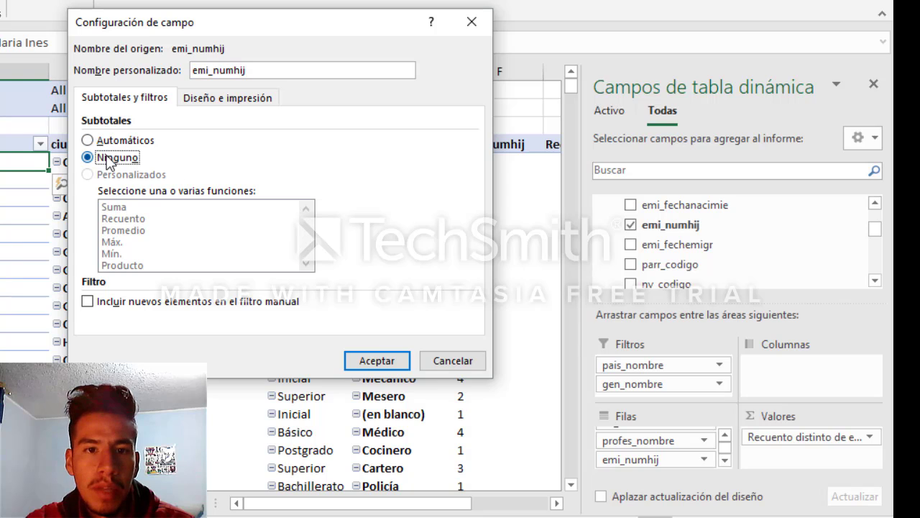
left_click(231, 102)
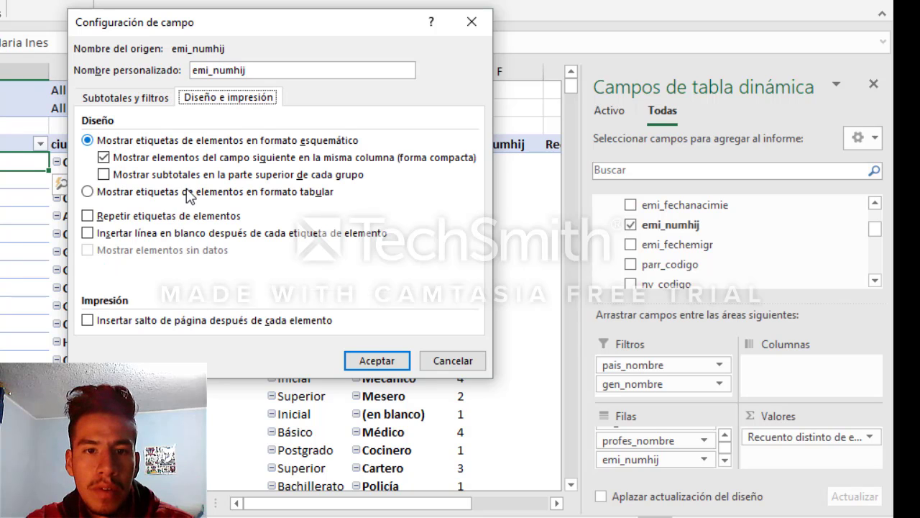
left_click(87, 192)
left_click(379, 358)
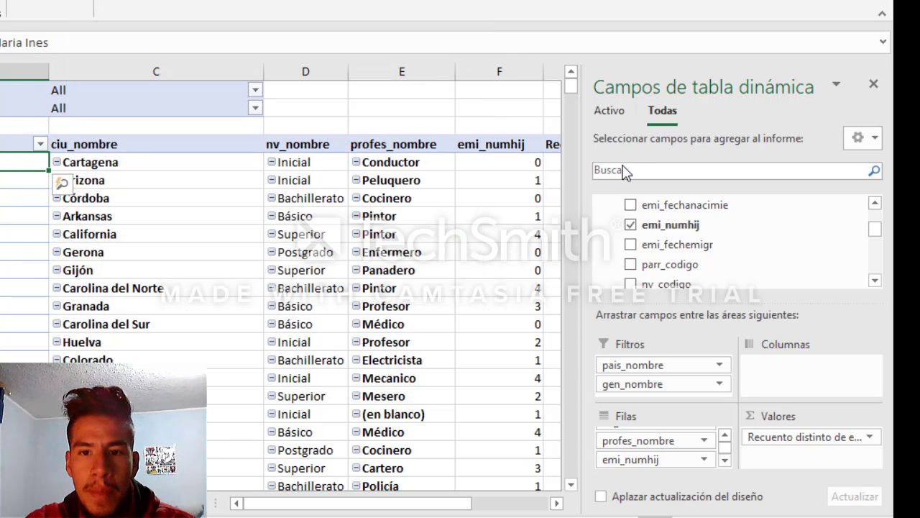
- Close the pivot table field list and review the first record's city, education, profession, children and count columns
left_click(874, 84)
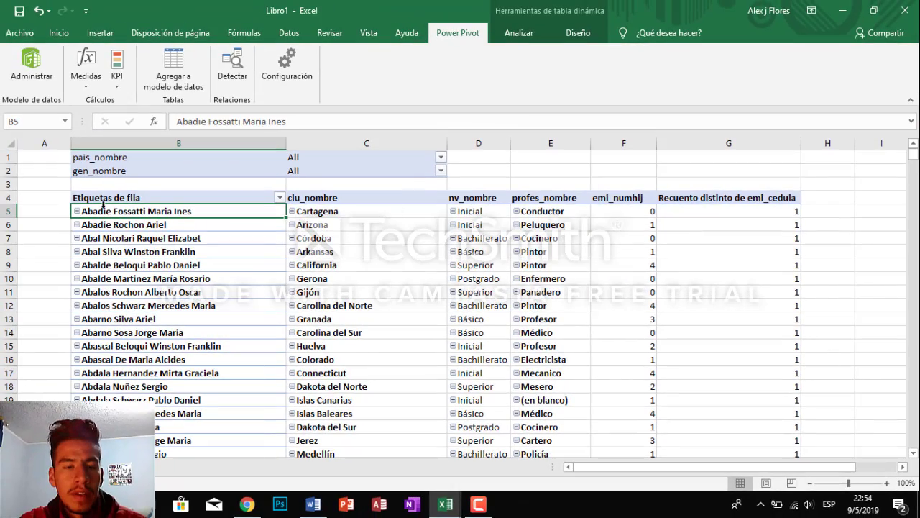
left_click(330, 204)
left_click(474, 210)
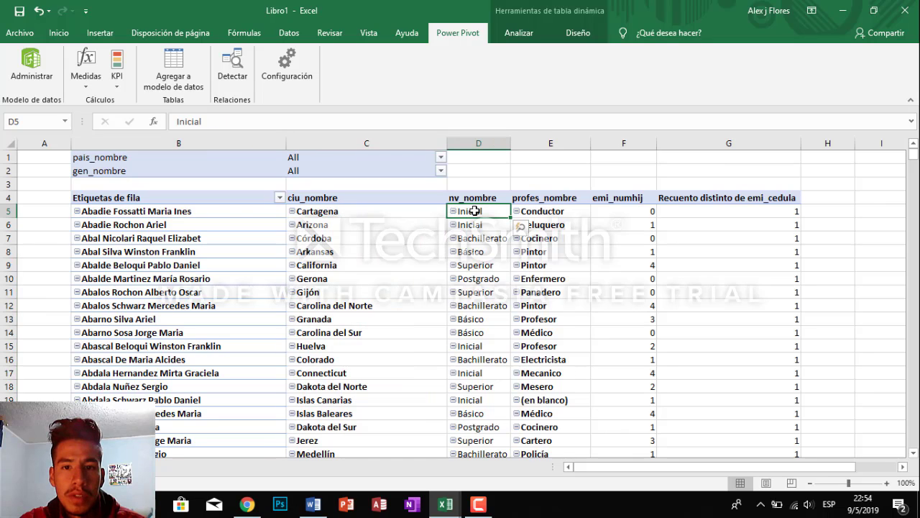
left_click(574, 210)
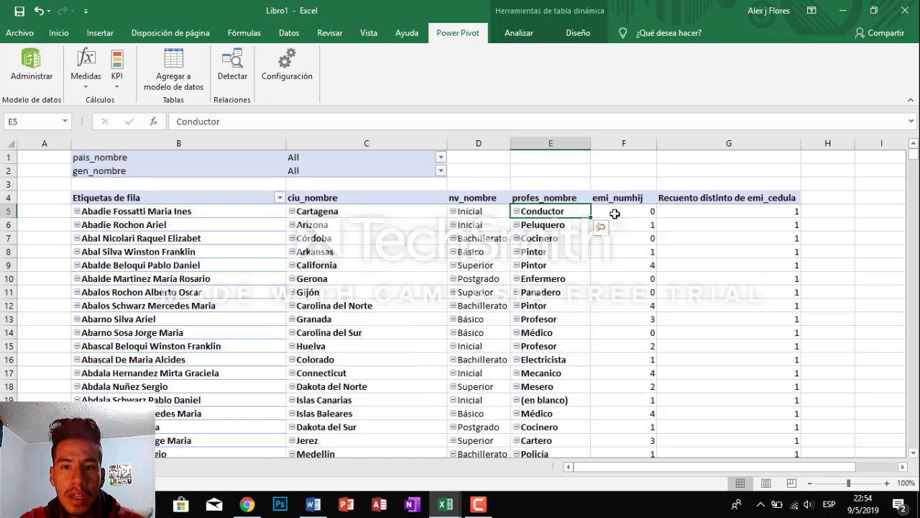
left_click(615, 213)
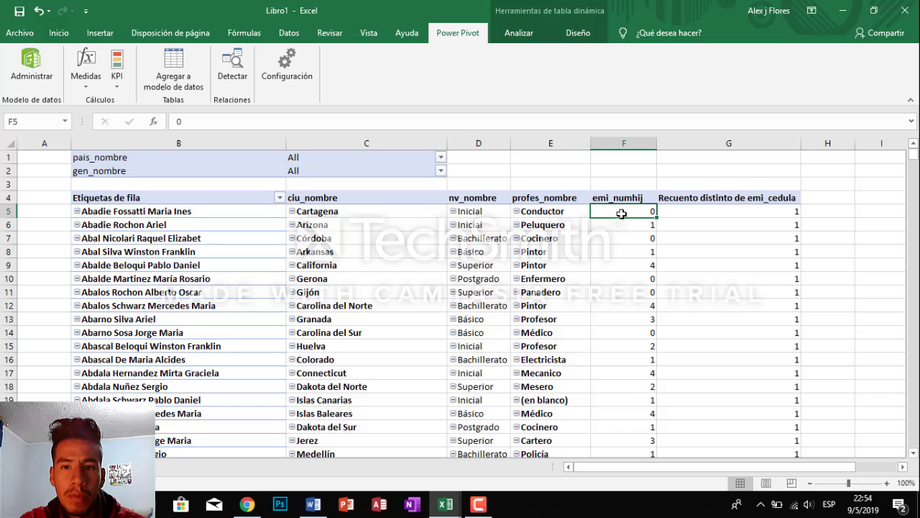
left_click(704, 215)
mouse_move(704, 215)
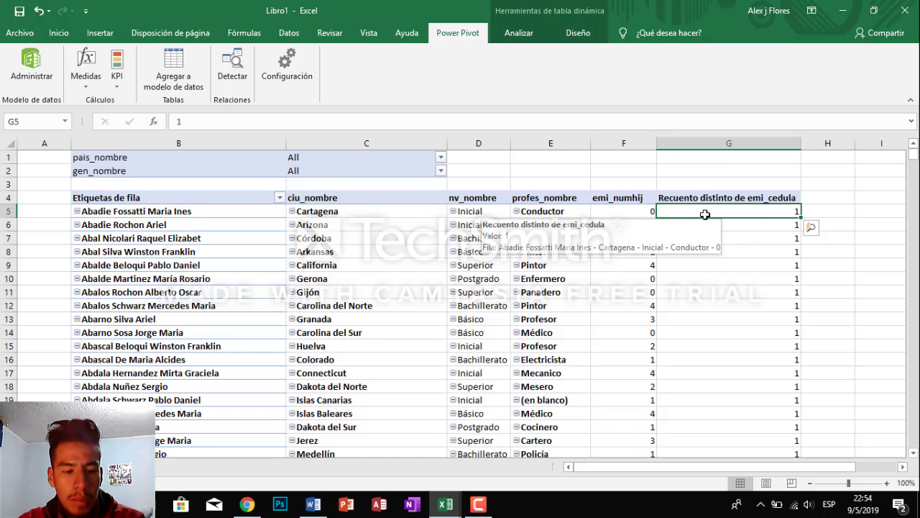
- Examine the grand total at the end of the distinct count column and return to the pivot table headers
key("ctrl+shift+Down")
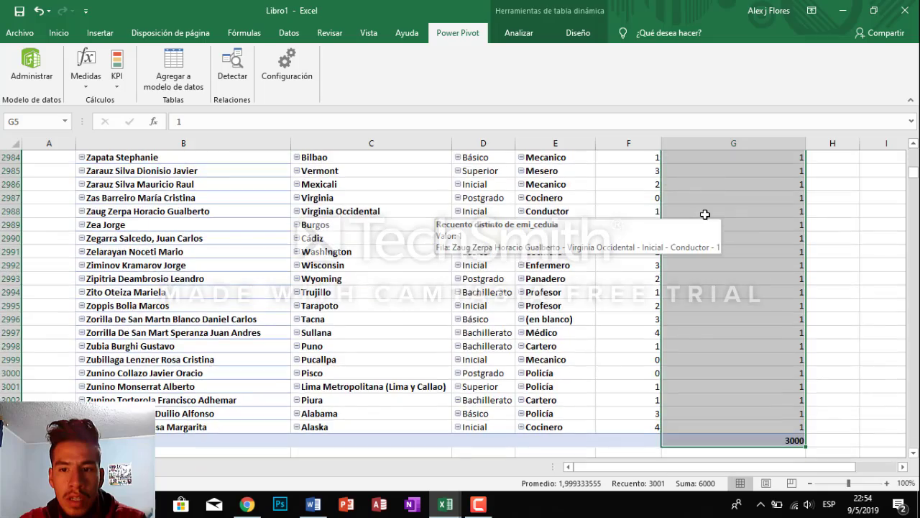
key("Down")
key("ctrl+Down")
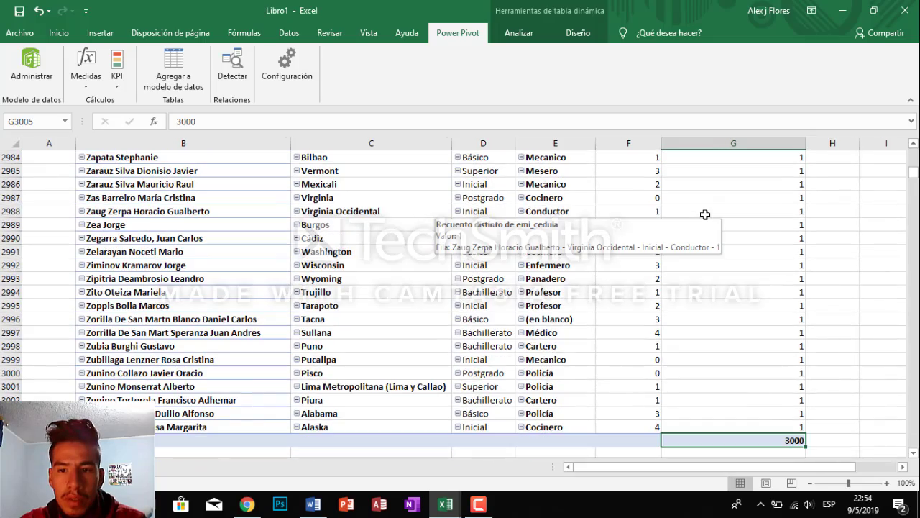
key("ctrl+Up")
key("Left")
key("Left")
key("Left")
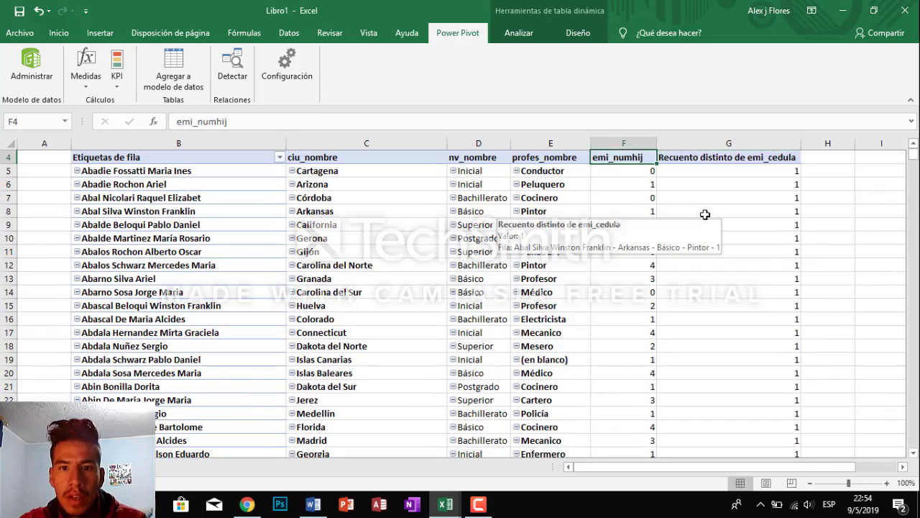
- Filter the pivot table's pais_nombre report filter to Estados Unidos
key("ctrl+Up")
key("Left")
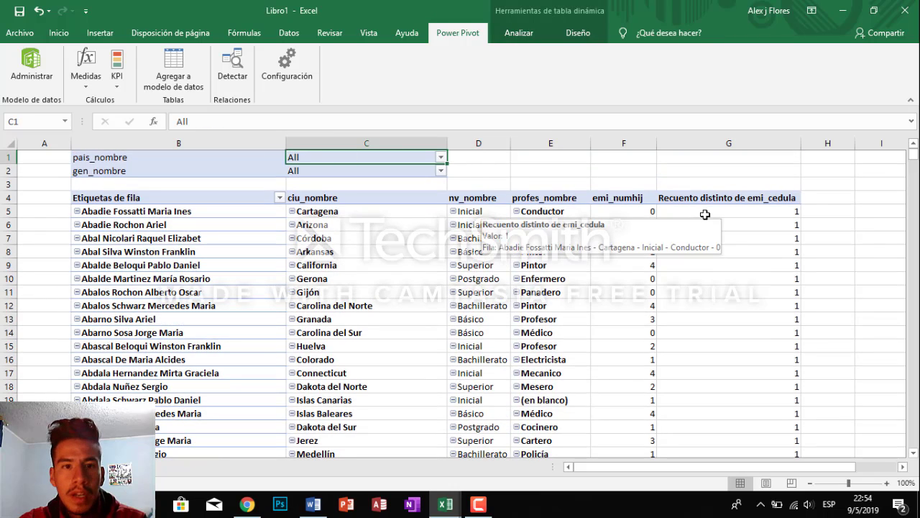
left_click(440, 156)
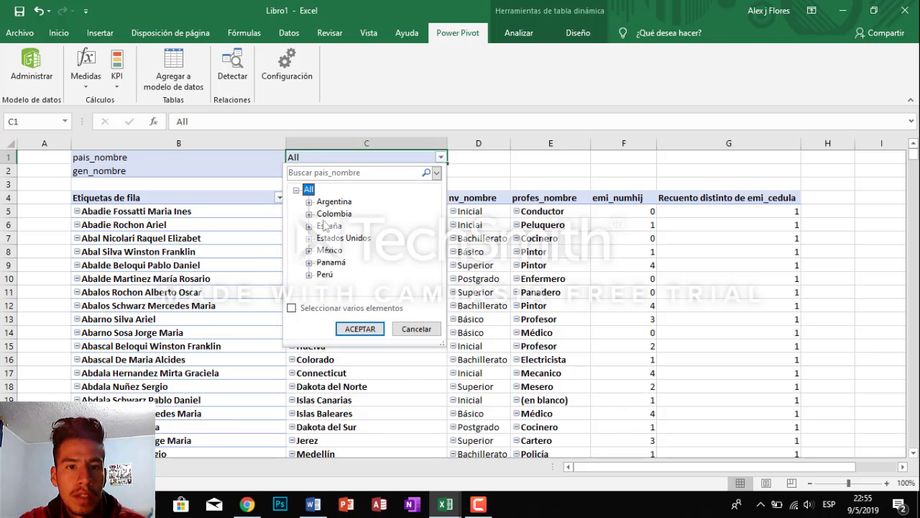
left_click(338, 238)
left_click(360, 329)
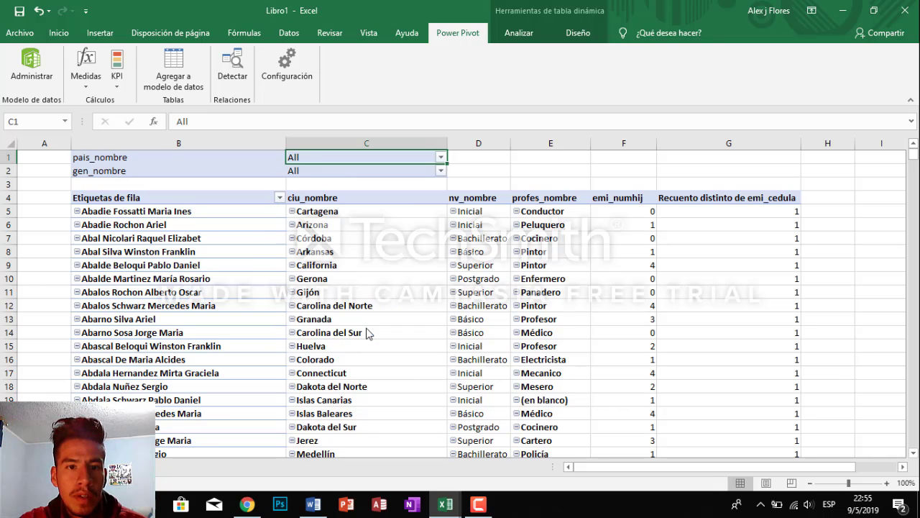
- Filter the pivot table's gen_nombre report filter to Mujer
left_click(343, 171)
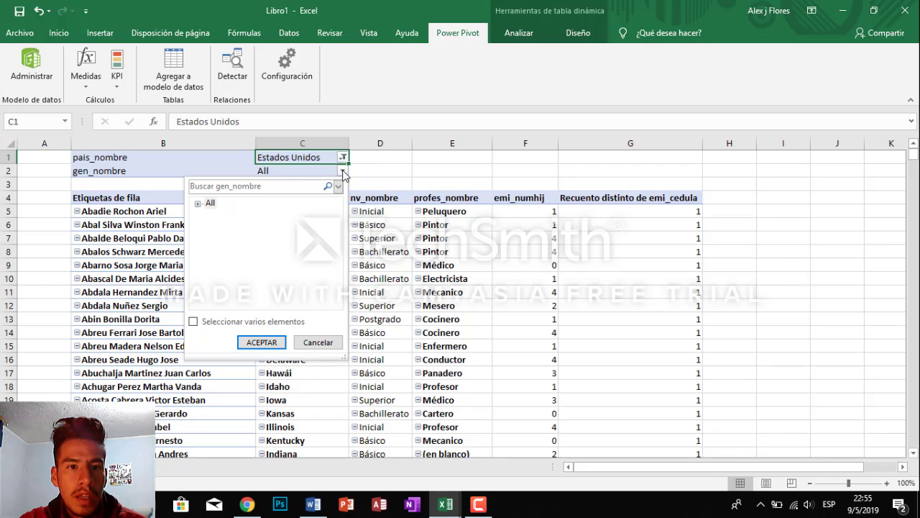
double_click(207, 205)
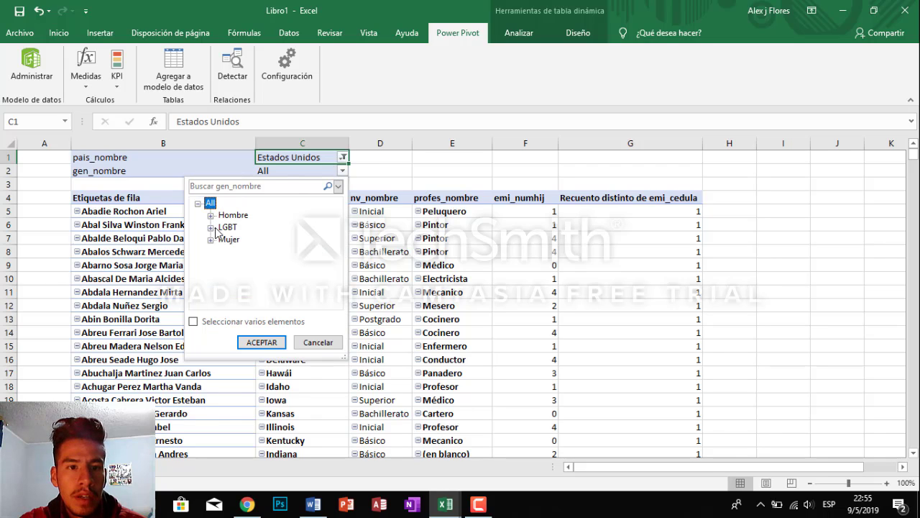
left_click(225, 228)
left_click(224, 240)
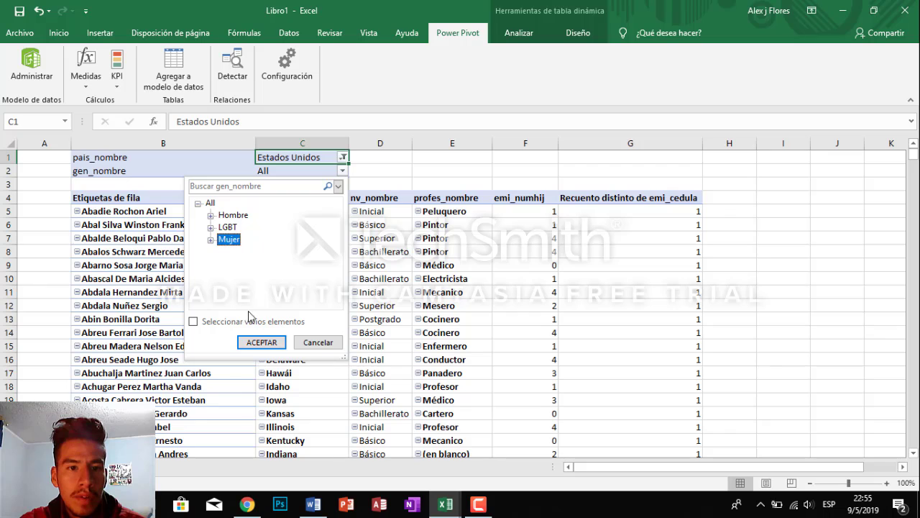
left_click(250, 342)
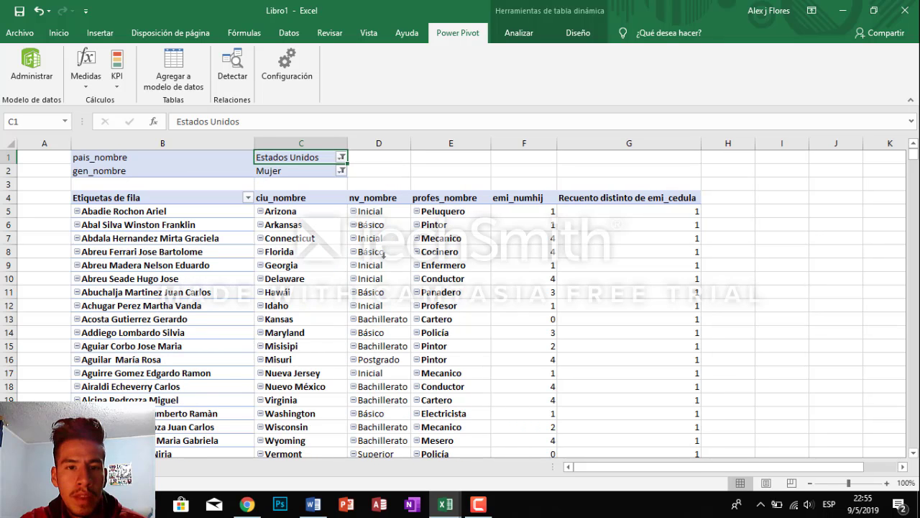
- Examine the filtered grand total at the end of the distinct count column and return to the report filters
left_click(384, 255)
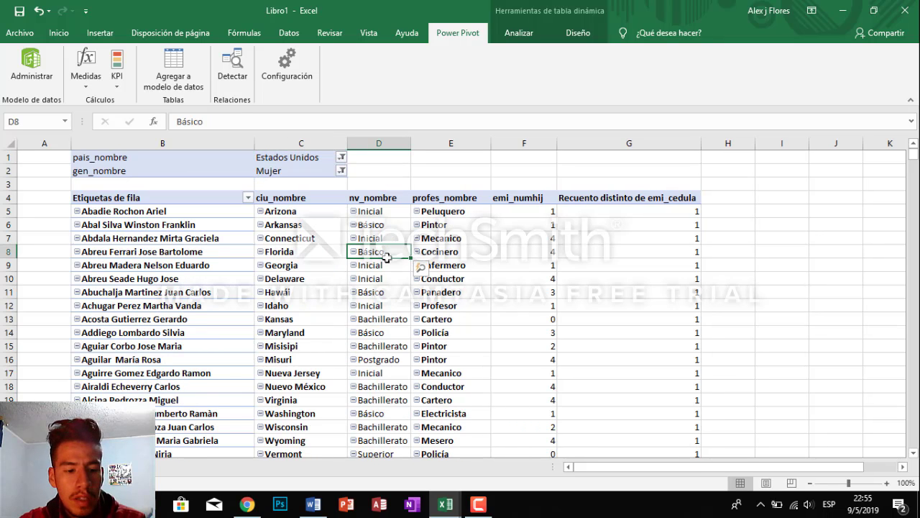
key("ctrl+Down")
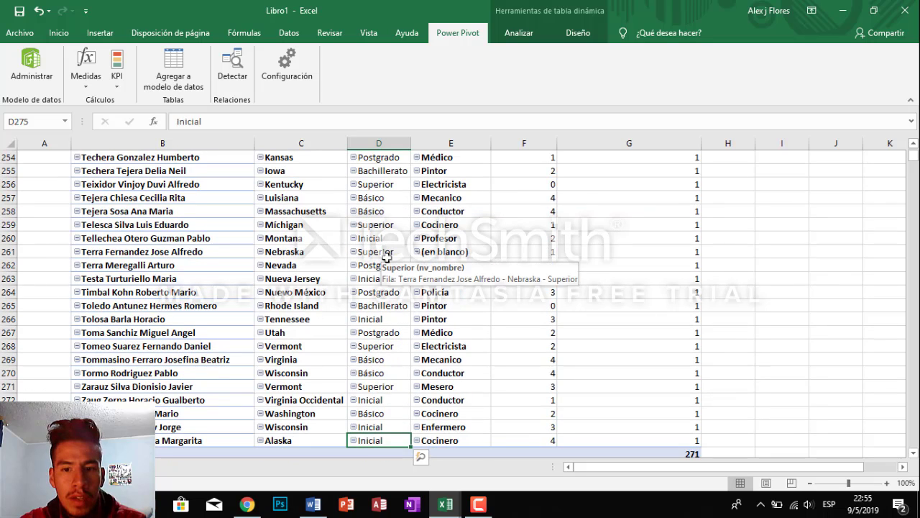
key("Right")
key("Right")
key("Right")
key("Right")
key("Left")
key("Down")
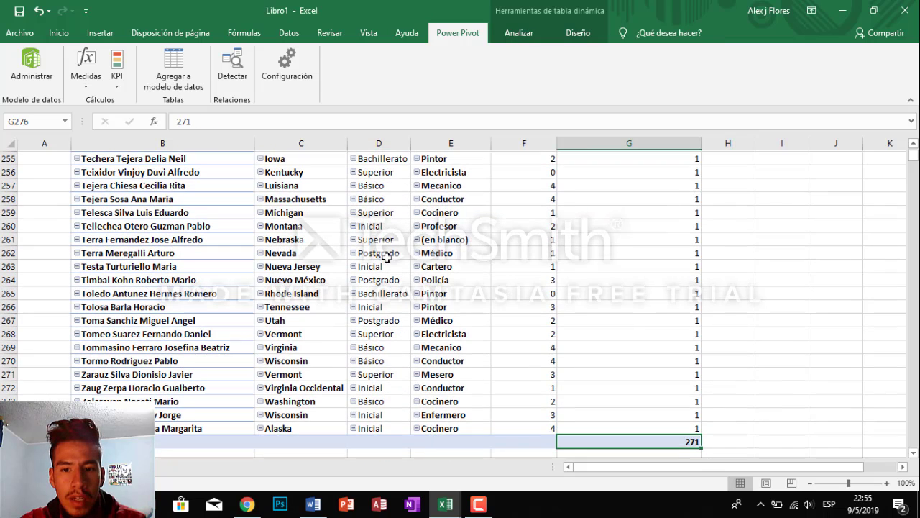
key("ctrl+Left")
key("ctrl+Up")
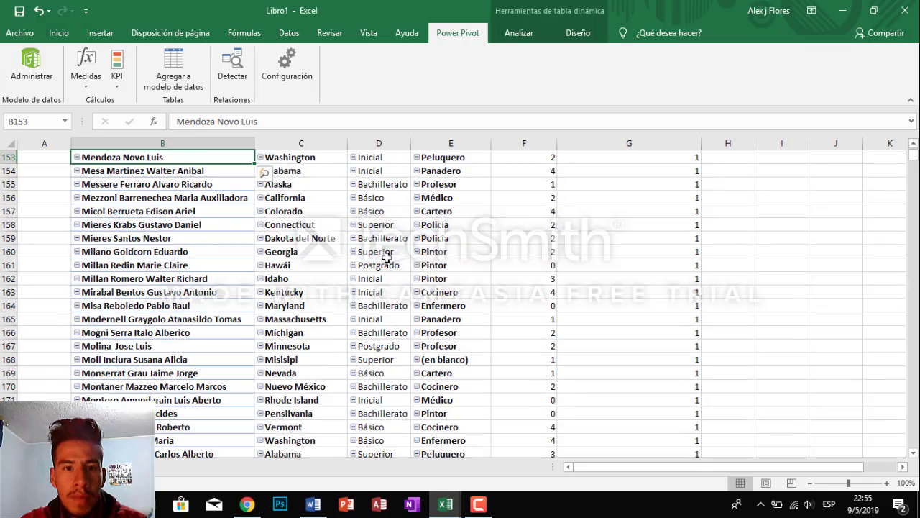
key("Right")
key("ctrl+Up")
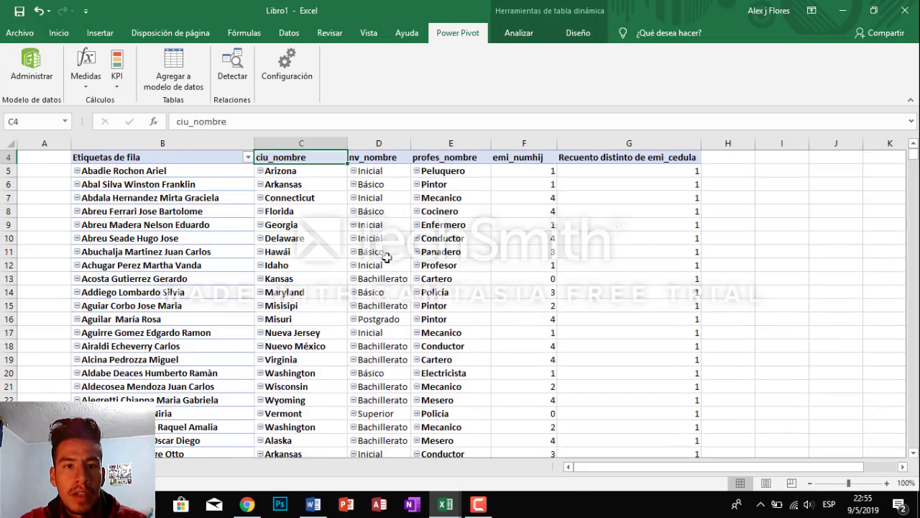
key("ctrl+Up")
key("ctrl+Up")
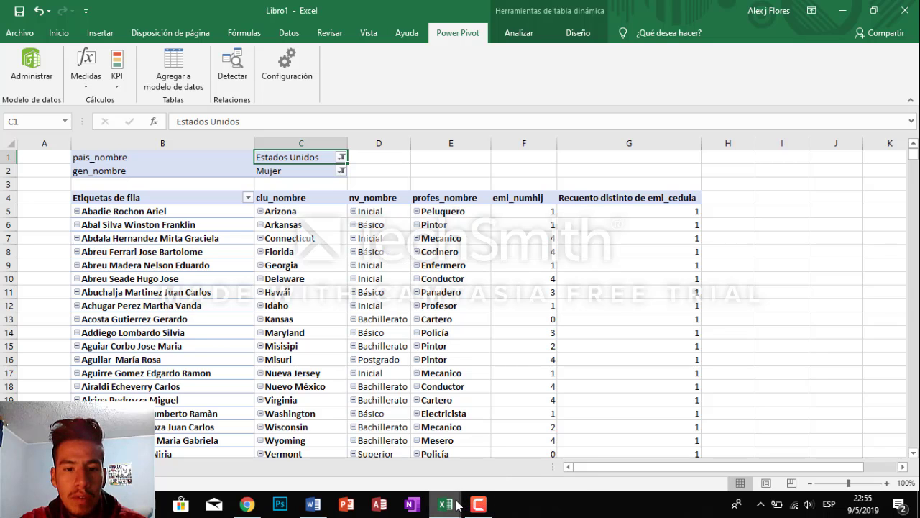
- Switch to the Power Pivot window, insert a pivot chart on a new worksheet and show its field list
mouse_move(457, 505)
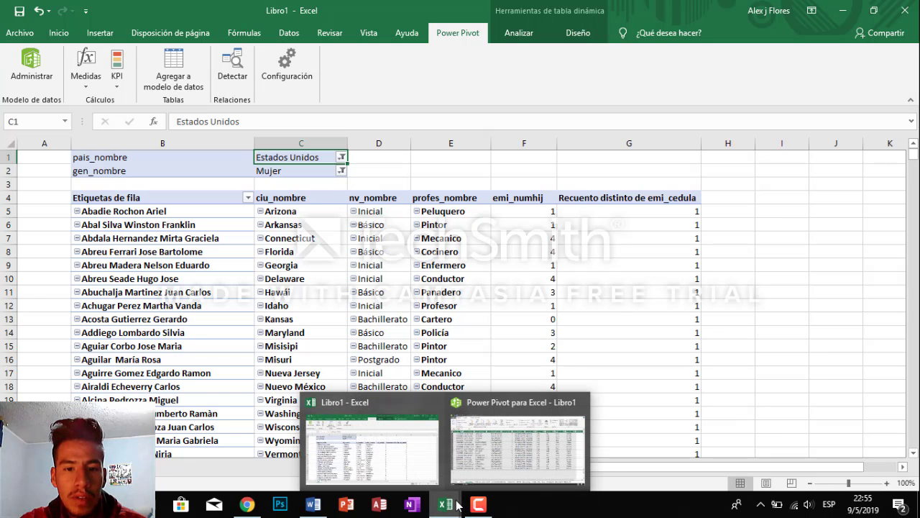
left_click(473, 464)
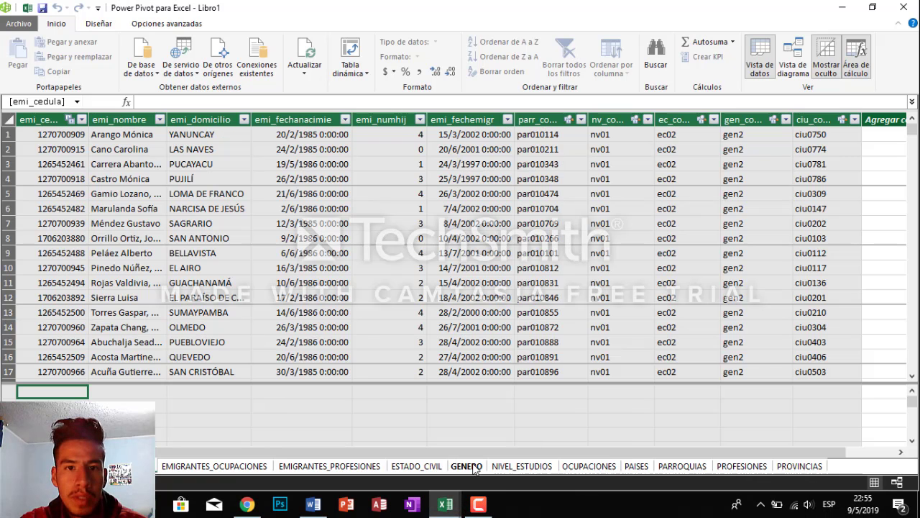
left_click(365, 75)
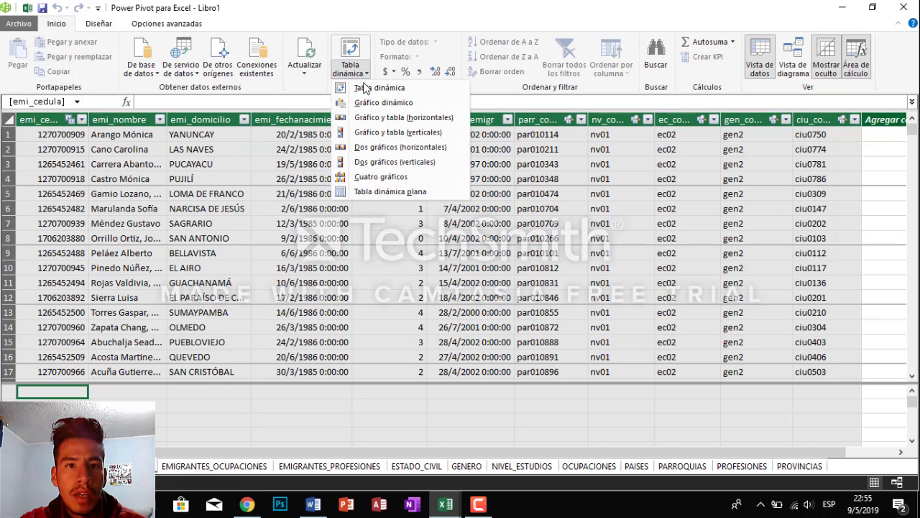
left_click(365, 103)
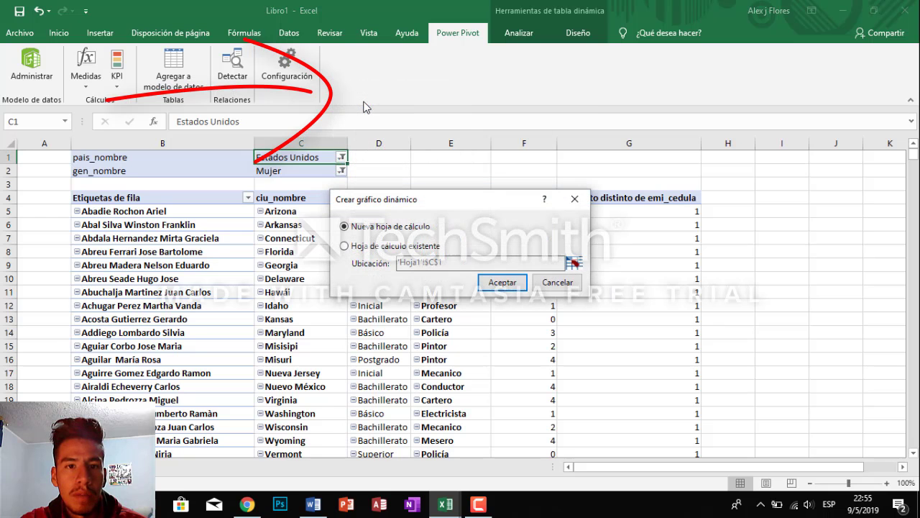
left_click(496, 287)
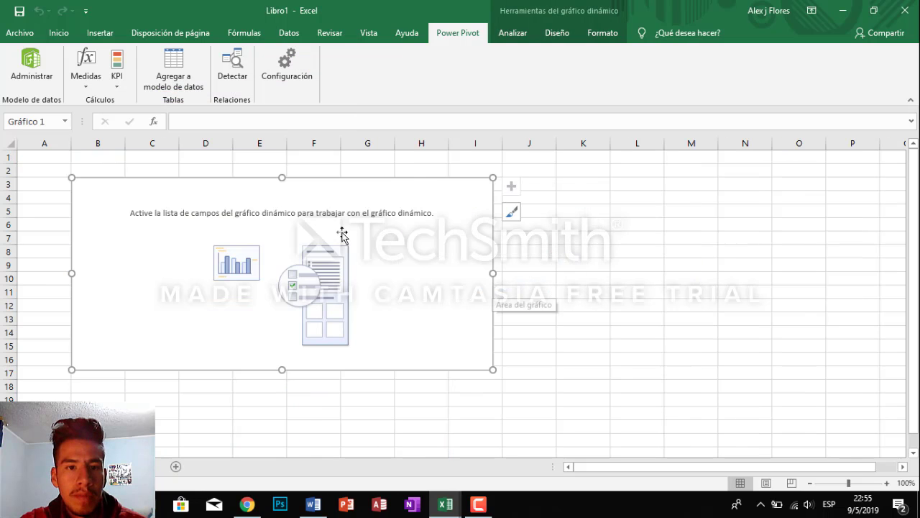
right_click(342, 230)
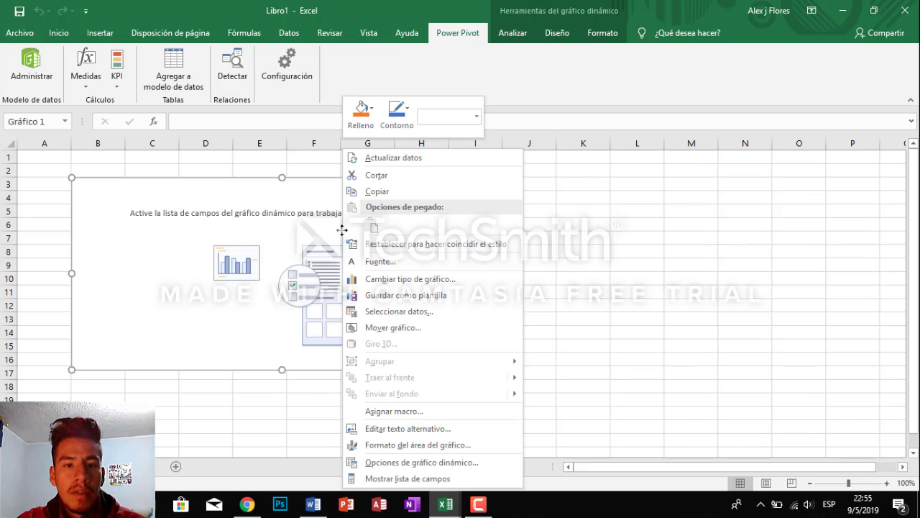
left_click(408, 478)
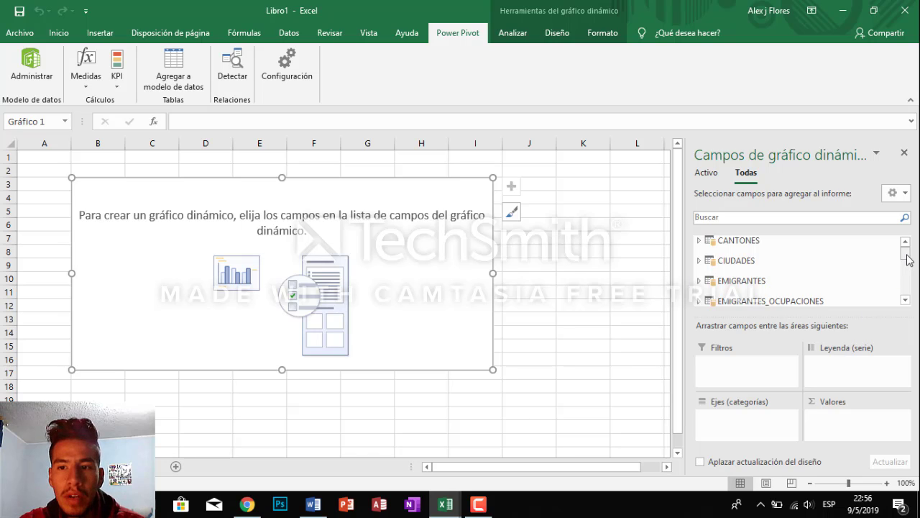
- Set gen_nombre from the GENERO table as the chart's legend and pais_nombre from PAISES as its axis categories
left_click_drag(907, 261, 907, 282)
left_click(755, 241)
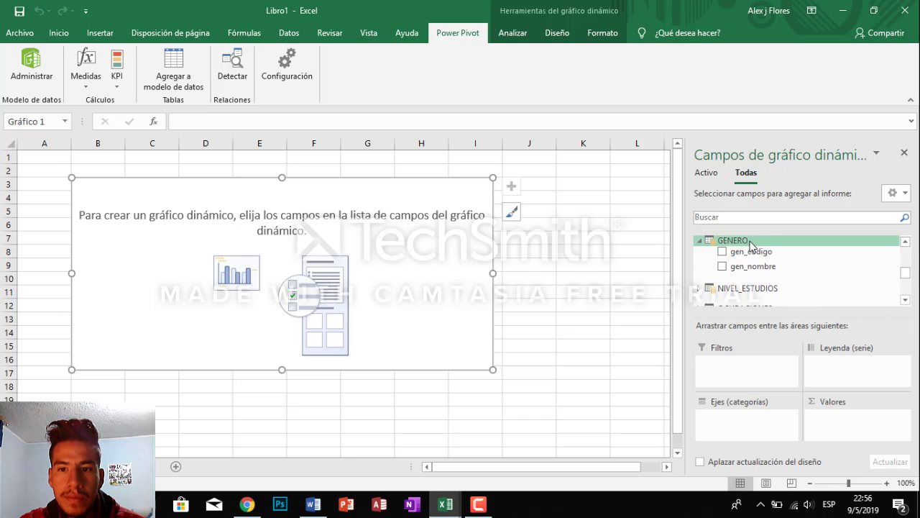
left_click_drag(754, 268, 850, 386)
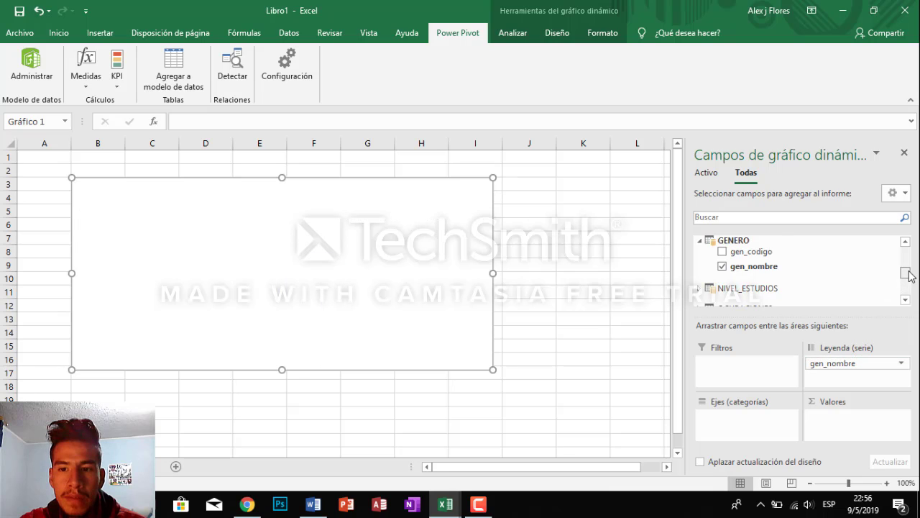
mouse_move(908, 273)
left_mouse_down()
mouse_move(908, 291)
mouse_move(910, 252)
mouse_move(907, 278)
left_mouse_up()
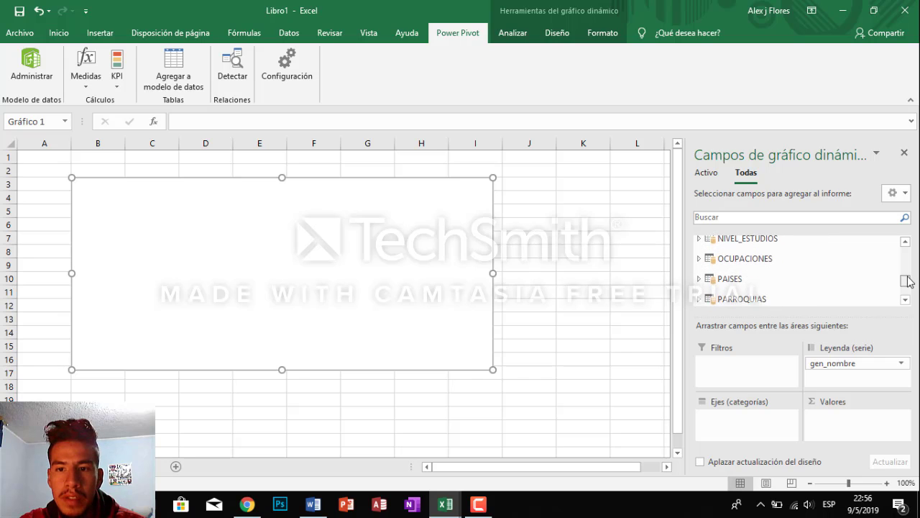
left_click(796, 281)
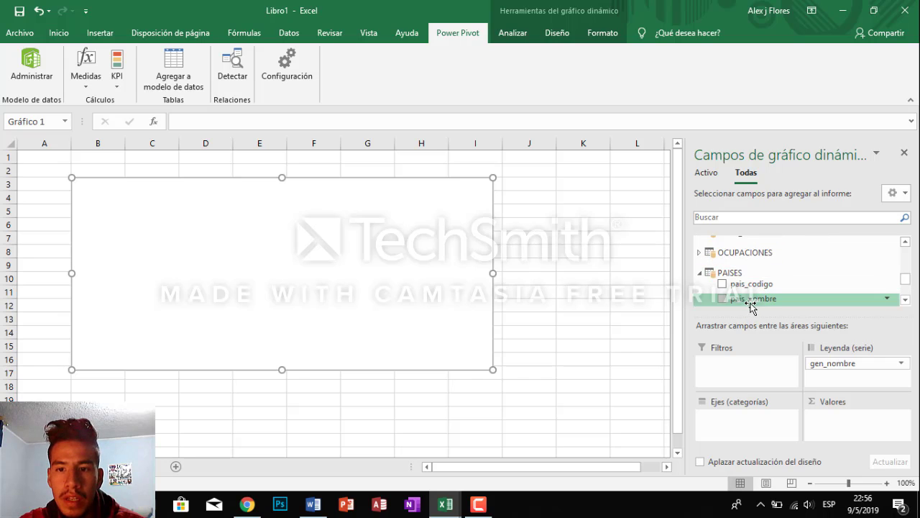
left_click_drag(753, 305, 730, 424)
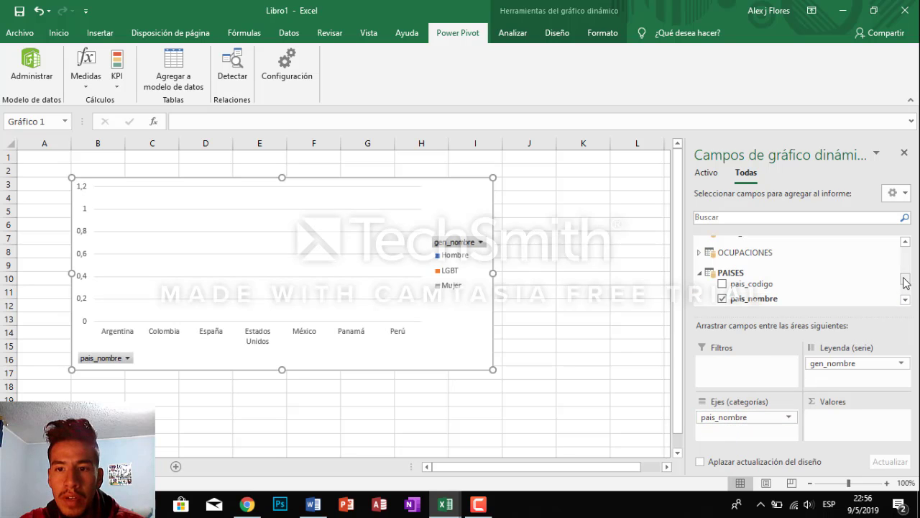
- Add emi_cedula from the EMIGRANTES_PROFESIONES table to the pivot chart's values
left_click_drag(905, 280, 906, 263)
left_click(832, 252)
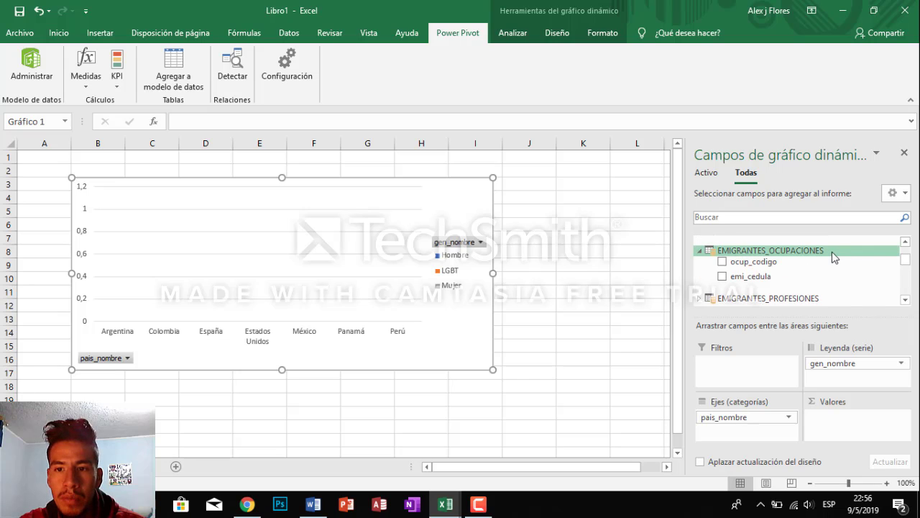
left_click(816, 297)
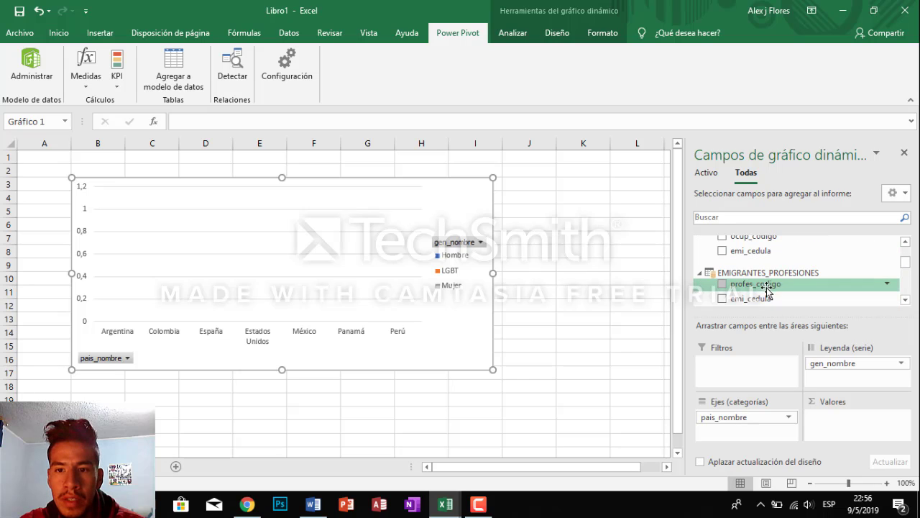
left_click_drag(756, 295, 830, 419)
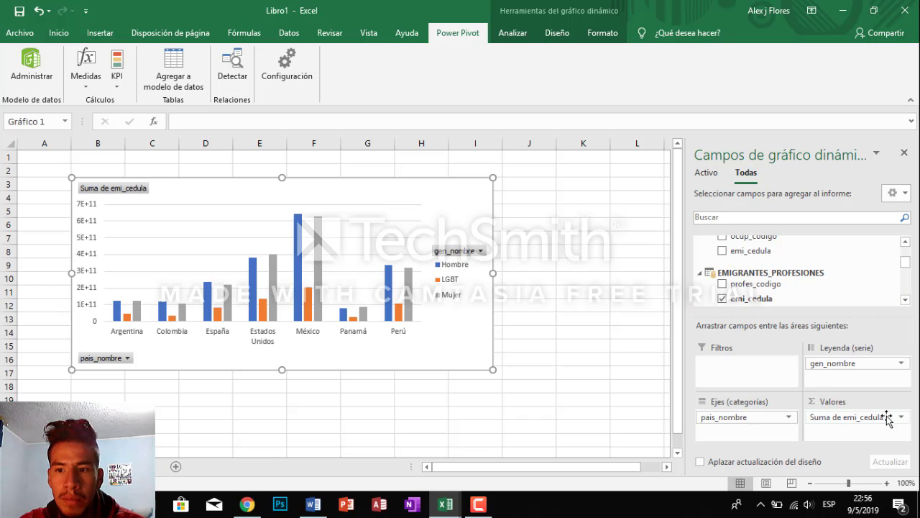
- Summarize the chart's emi_cedula value field by Recuento distinto and close the field list
left_click(902, 417)
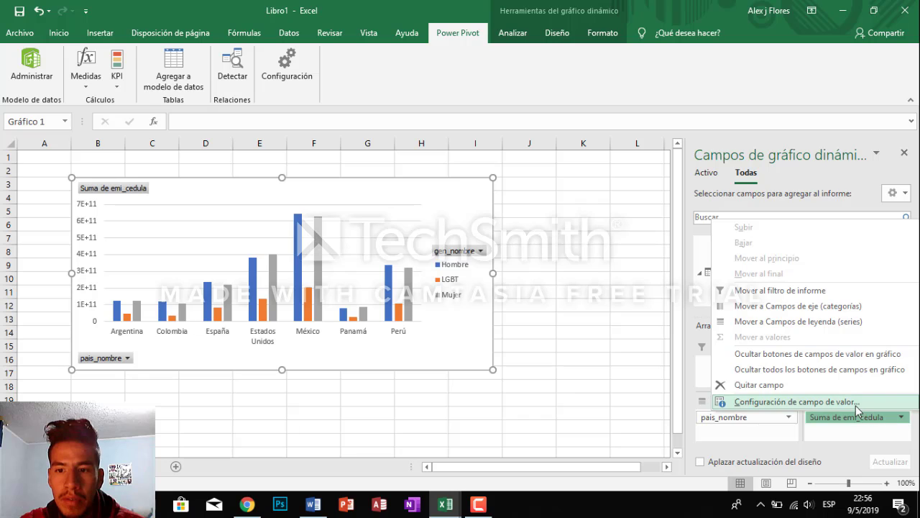
left_click(854, 406)
left_click_drag(477, 263, 475, 280)
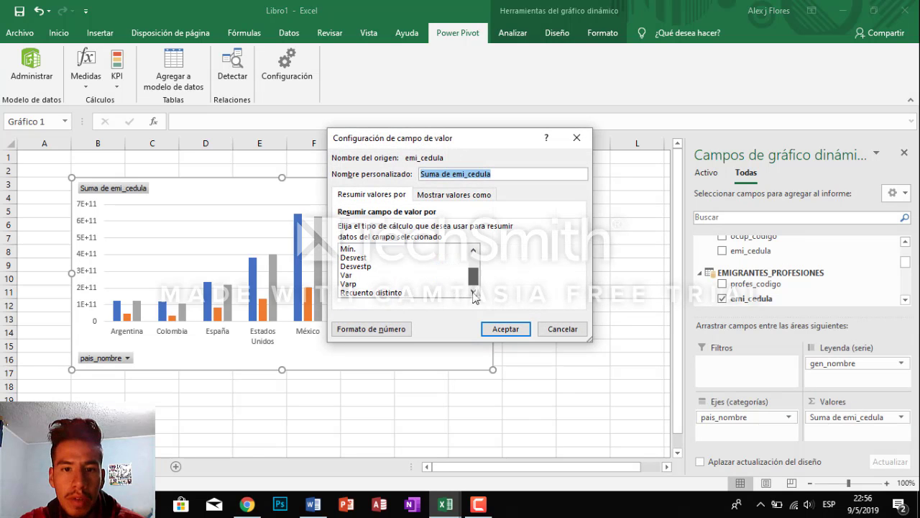
left_click(432, 293)
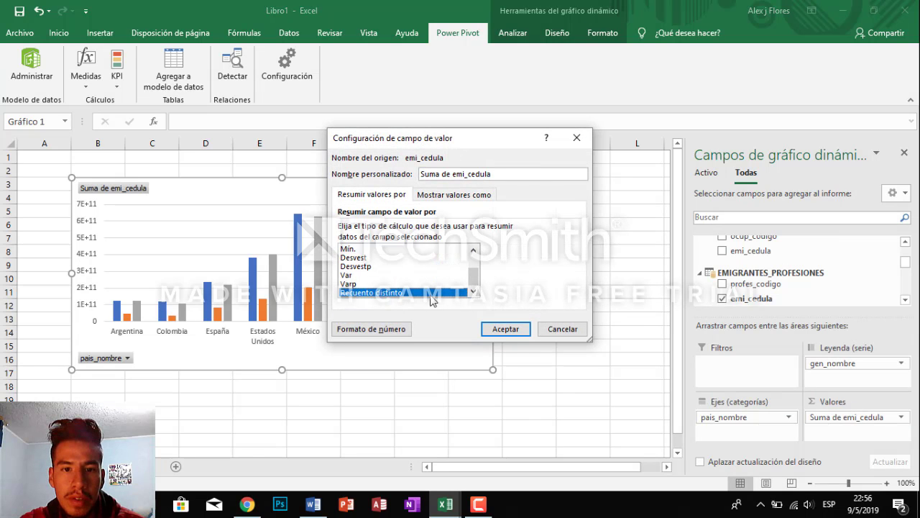
left_click(515, 331)
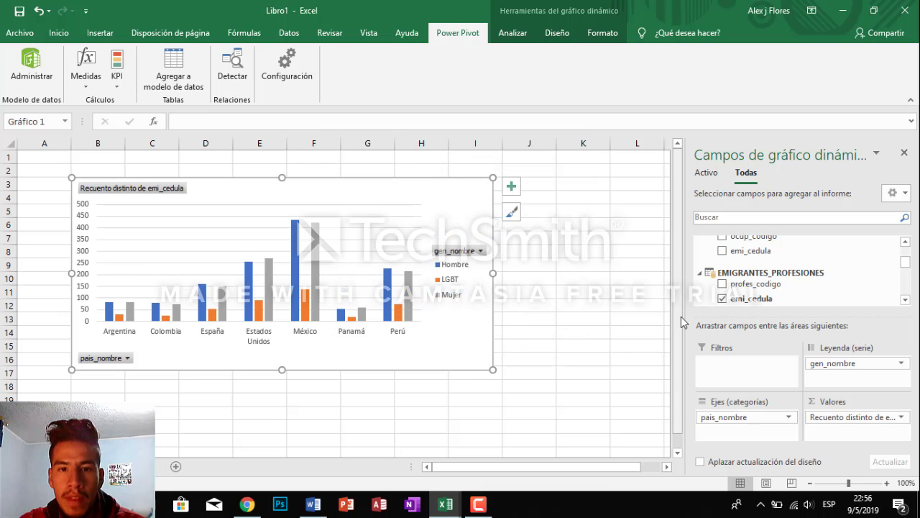
left_click(905, 155)
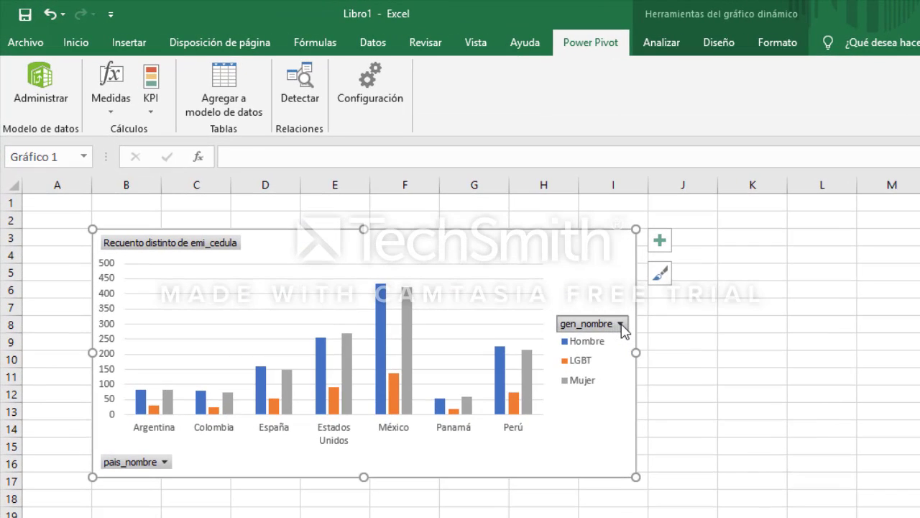
- Filter the pivot chart's gen_nombre legend to show only Mujer
left_click(589, 308)
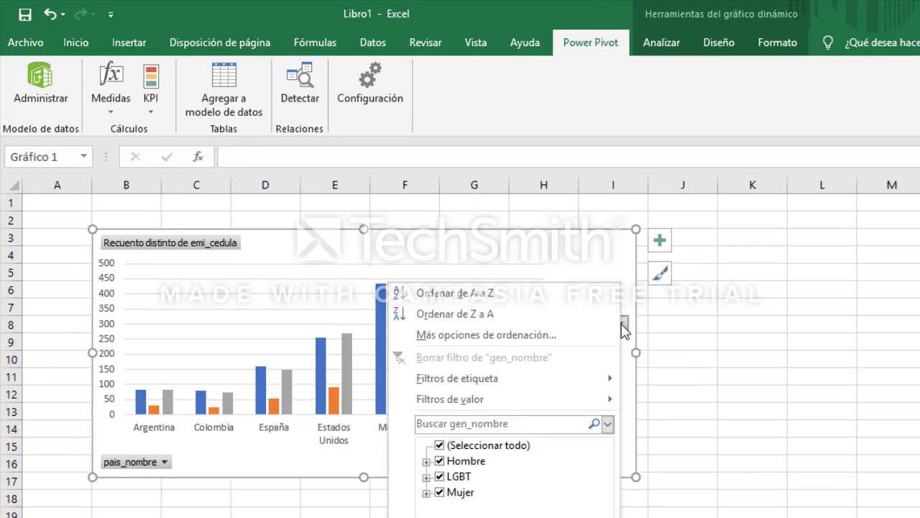
left_click(440, 446)
left_click(440, 493)
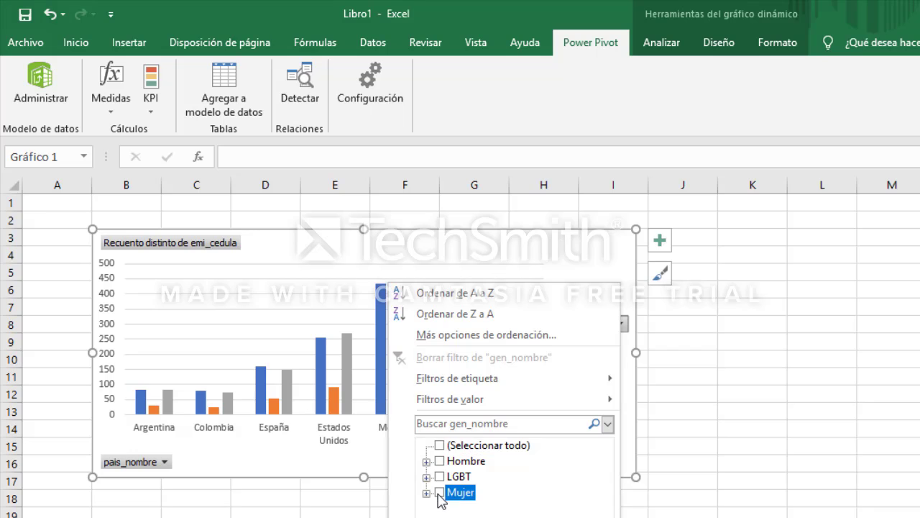
left_click(529, 517)
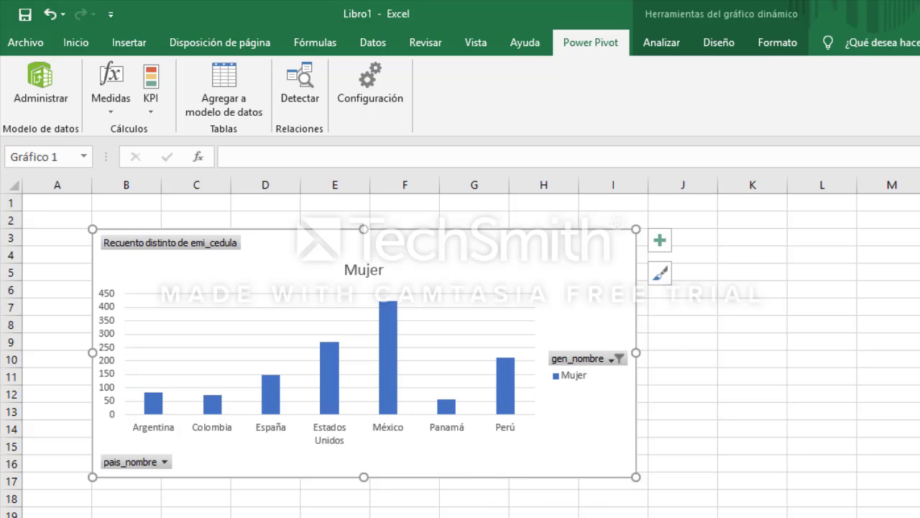
- Filter the pivot chart's pais_nombre axis to show only Estados Unidos
left_click(163, 462)
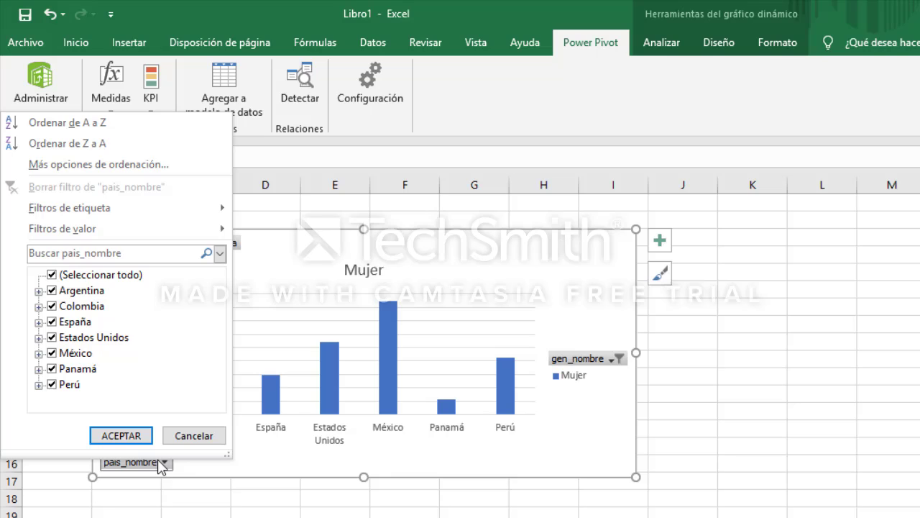
left_click(52, 275)
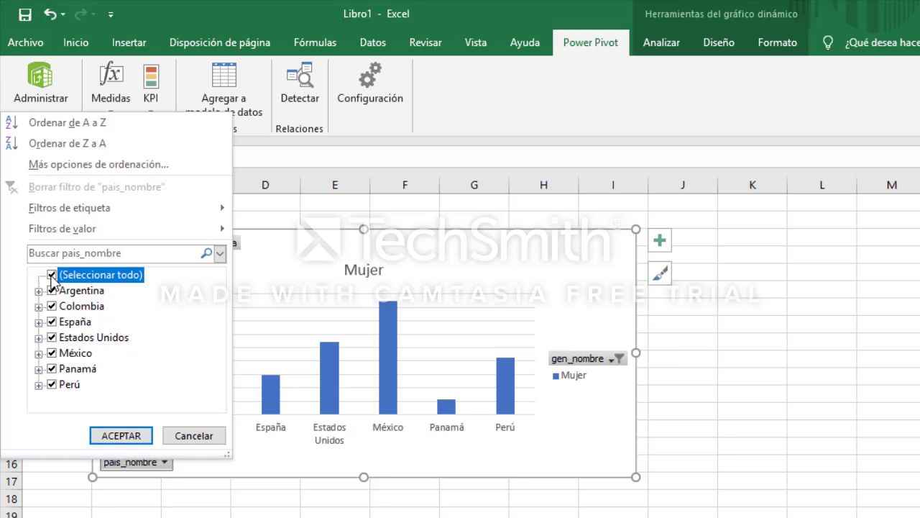
left_click(51, 338)
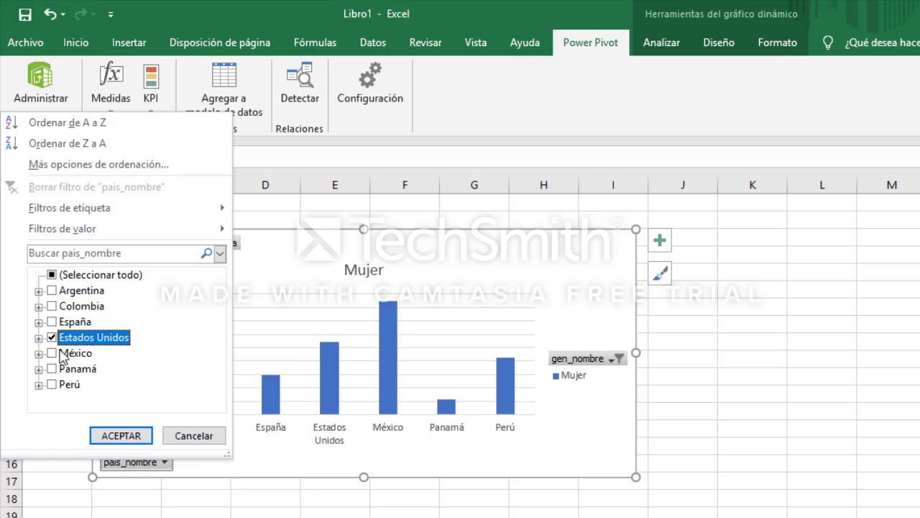
left_click(101, 436)
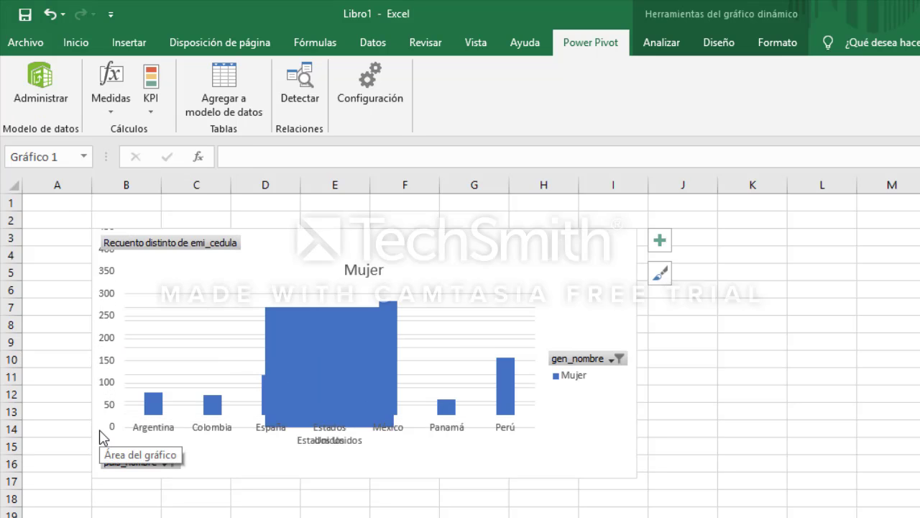
- Add data labels to the pivot chart and select the label above the Estados Unidos column
left_click(659, 241)
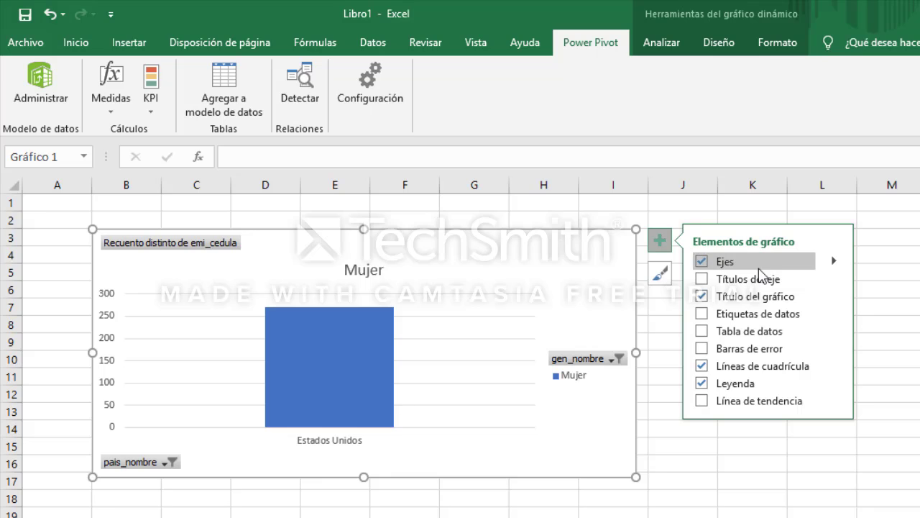
left_click(753, 319)
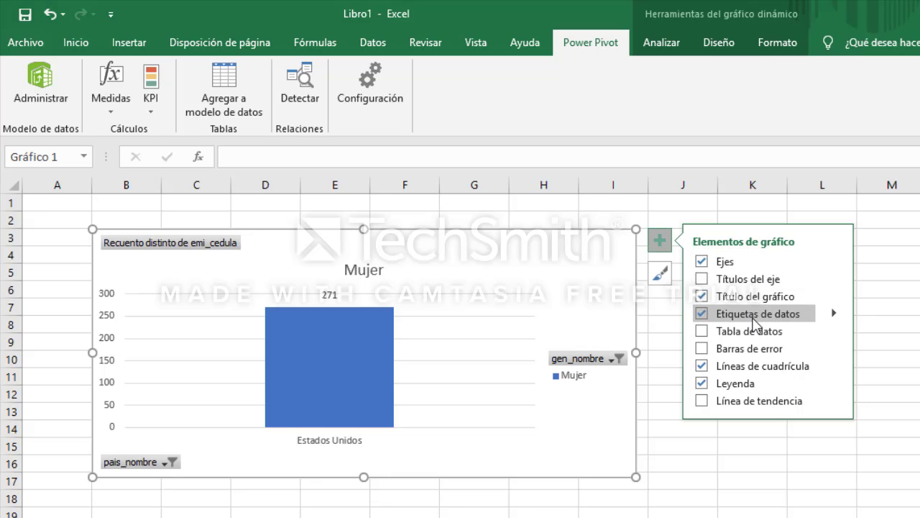
left_click(885, 325)
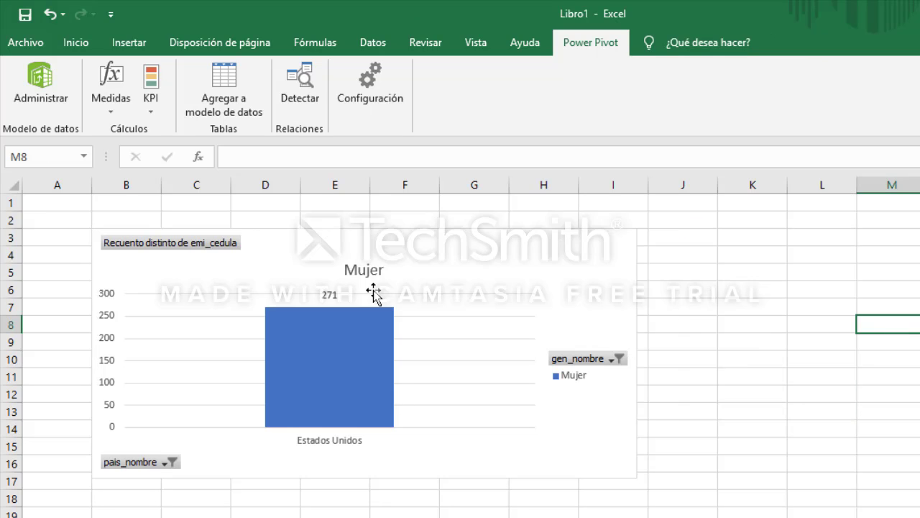
left_click(329, 295)
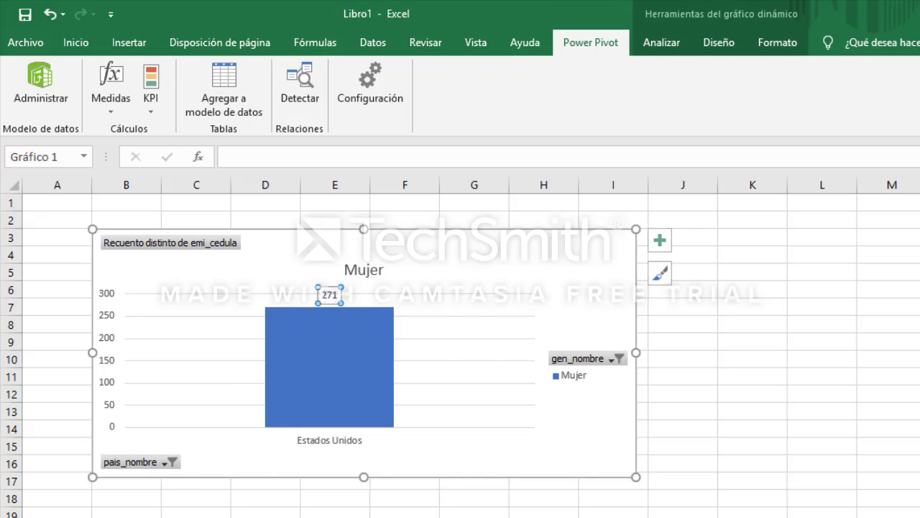
- Check the Total general row at the end of the pivot table on the other sheet against the chart's value
left_click(202, 517)
key("ctrl+Down")
key("ctrl+Down")
key("ctrl+Down")
key("ctrl+Down")
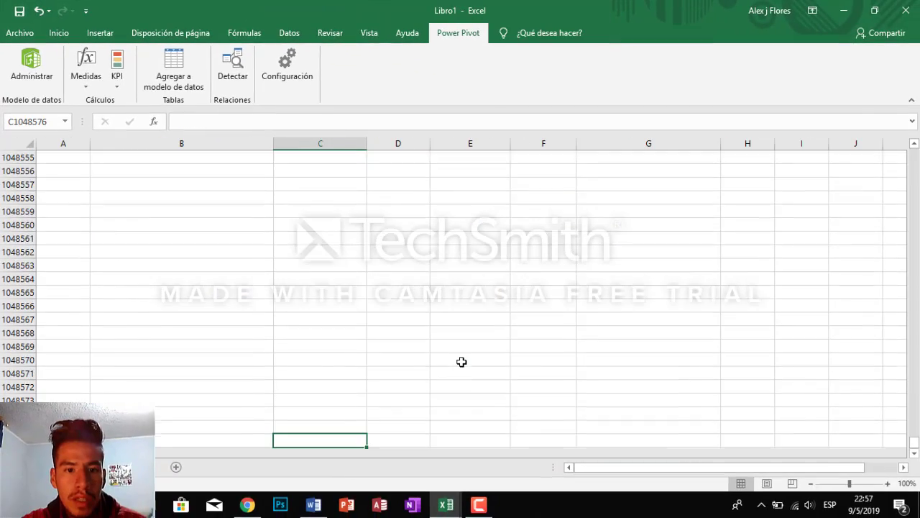
key("ctrl+Up")
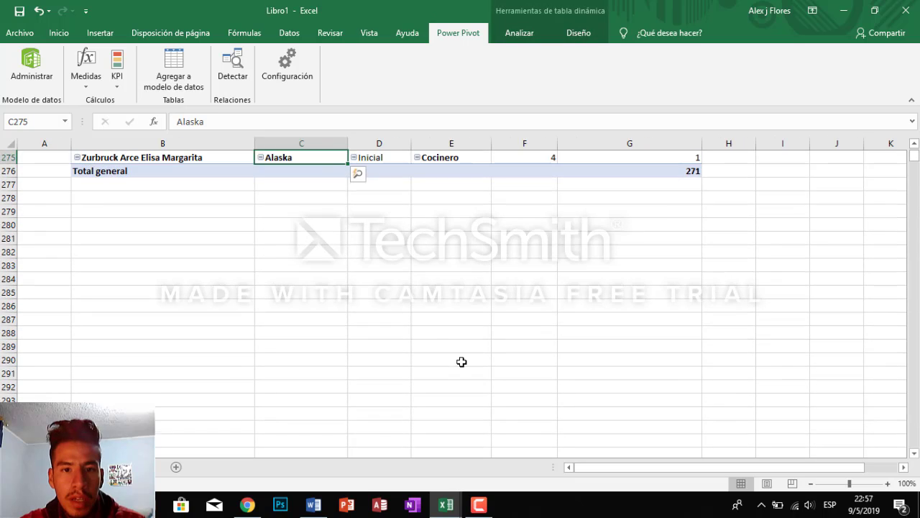
key("Right")
key("Right")
key("Right")
key("Right")
key("Down")
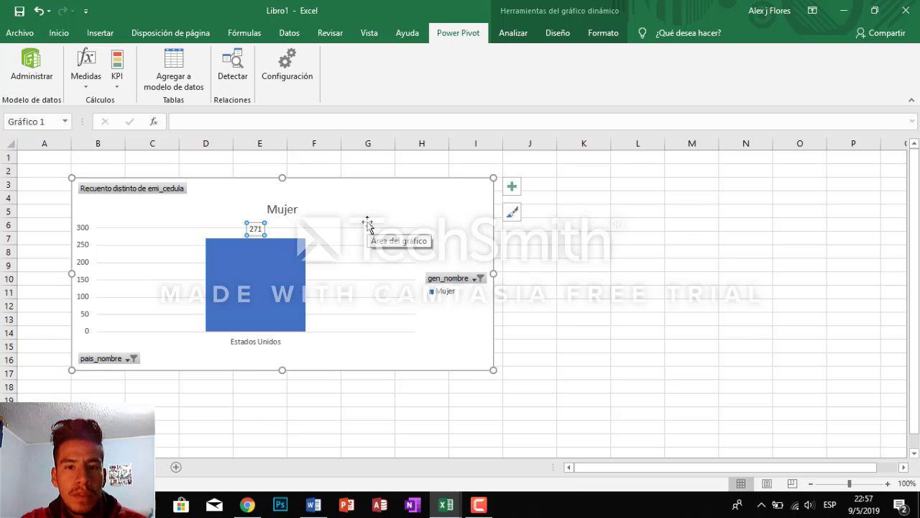
- Show all gen_nombre values in the pivot chart's legend: Hombre, LGBT and Mujer
left_click(480, 282)
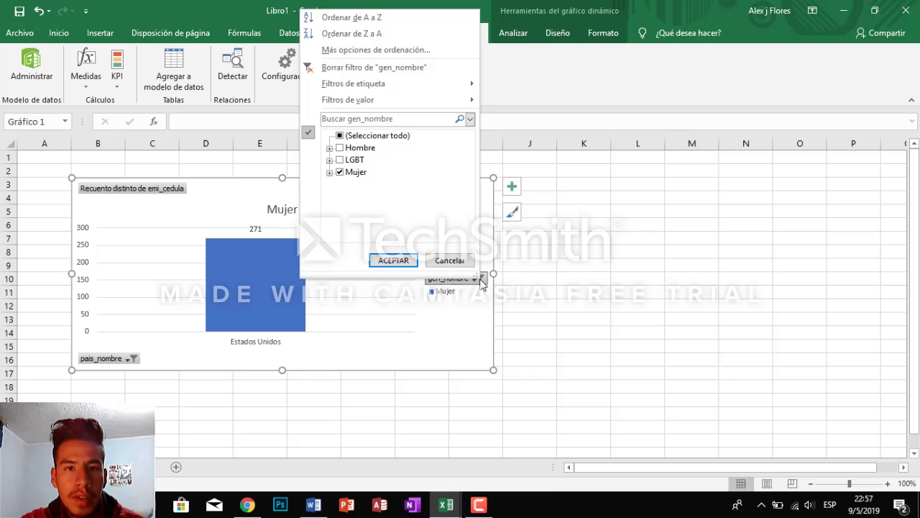
left_click(340, 135)
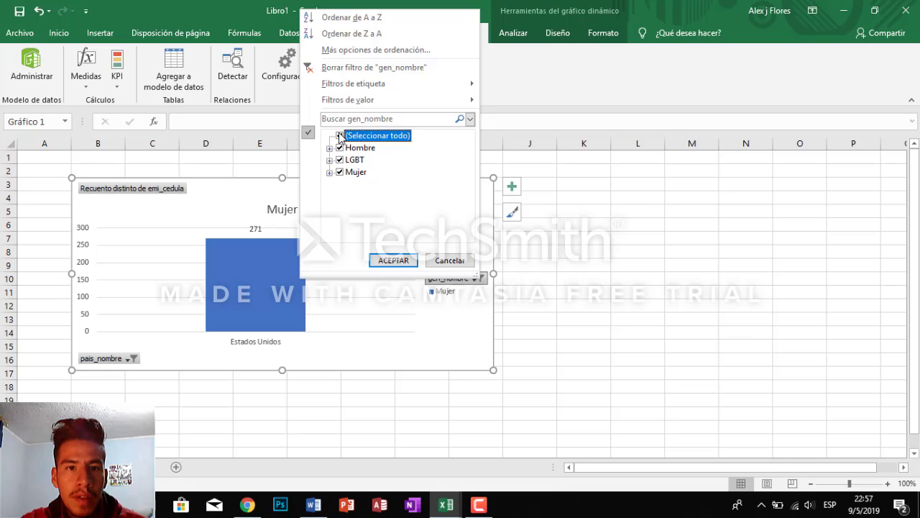
left_click(375, 259)
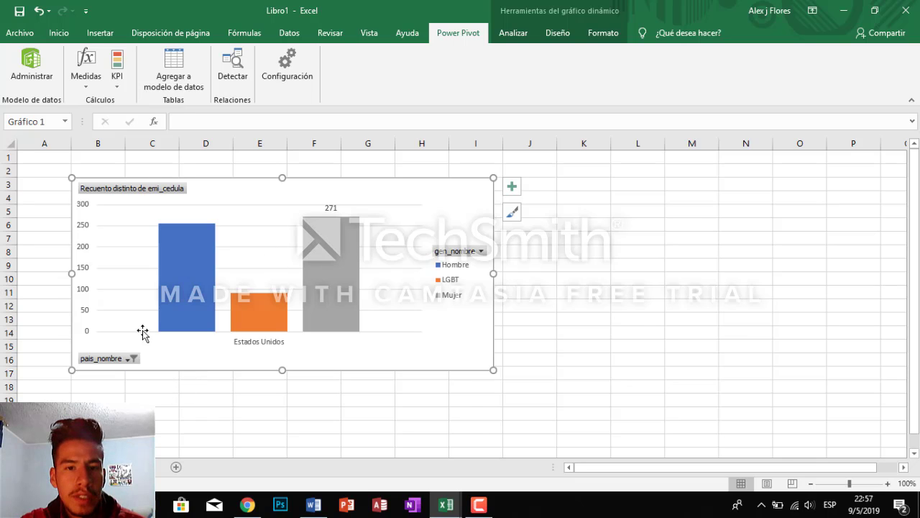
- Turn on data labels for all gender series in the pivot chart and deselect the chart
left_click(512, 187)
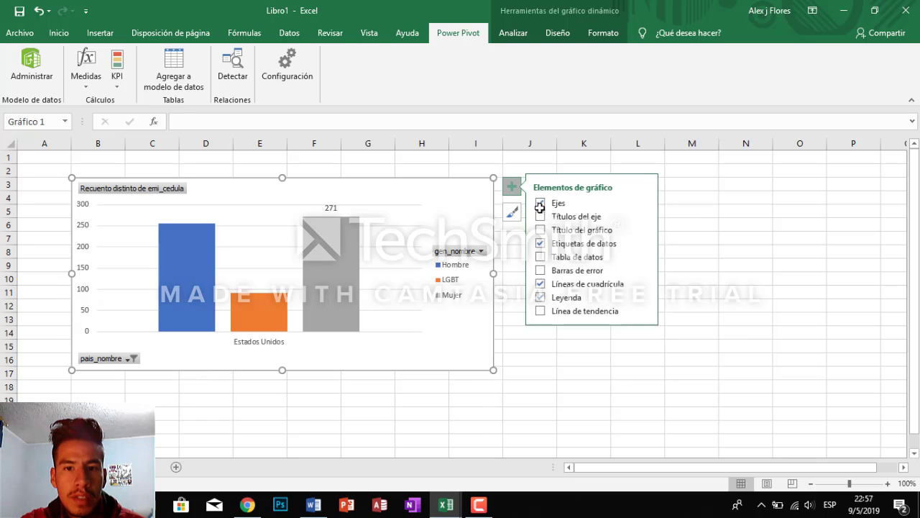
left_click(560, 249)
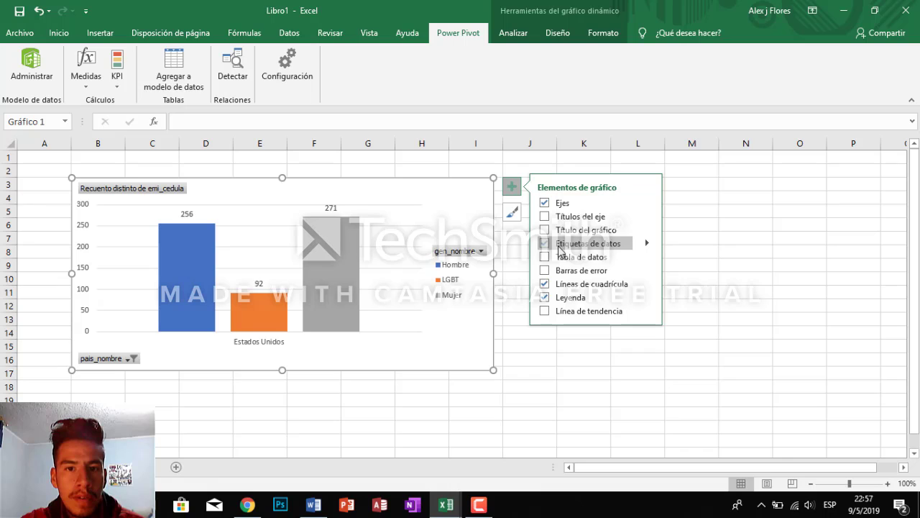
left_click(715, 199)
left_click(715, 199)
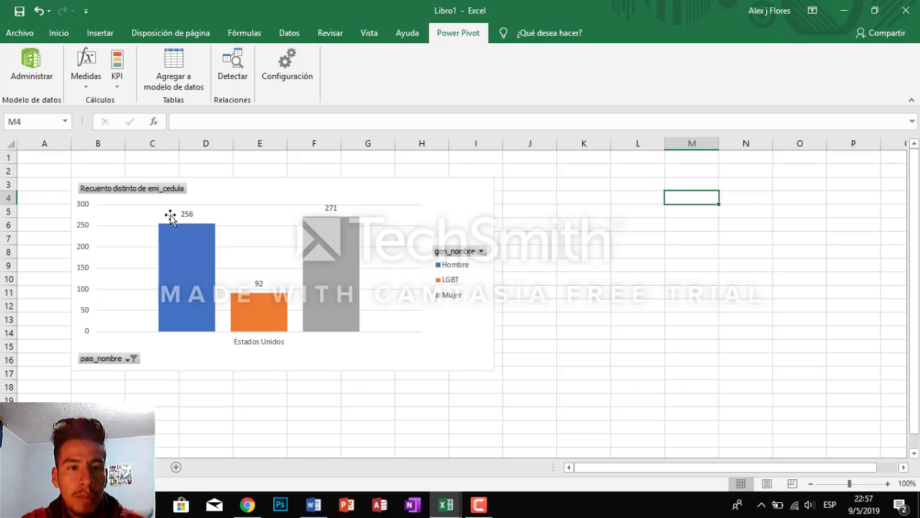
- Show all countries on the pivot chart's pais_nombre axis and deselect the chart
mouse_move(259, 296)
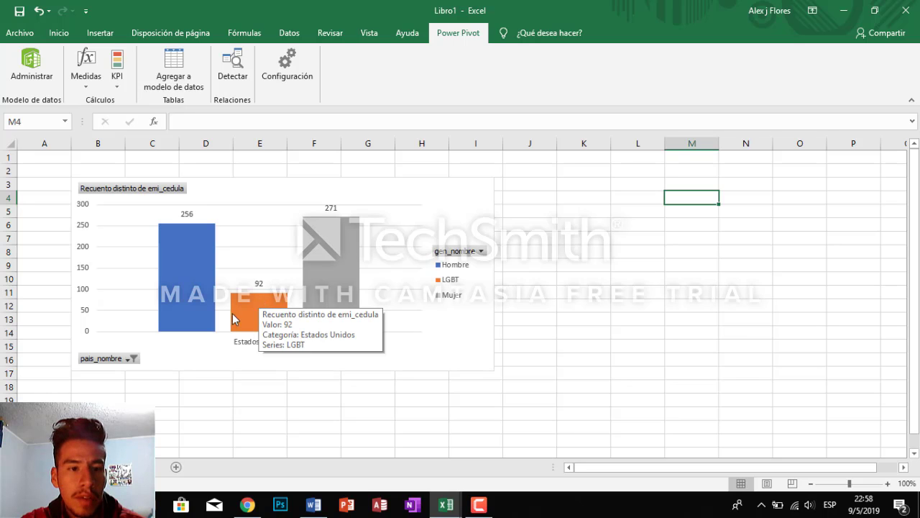
left_click(128, 365)
left_click(130, 360)
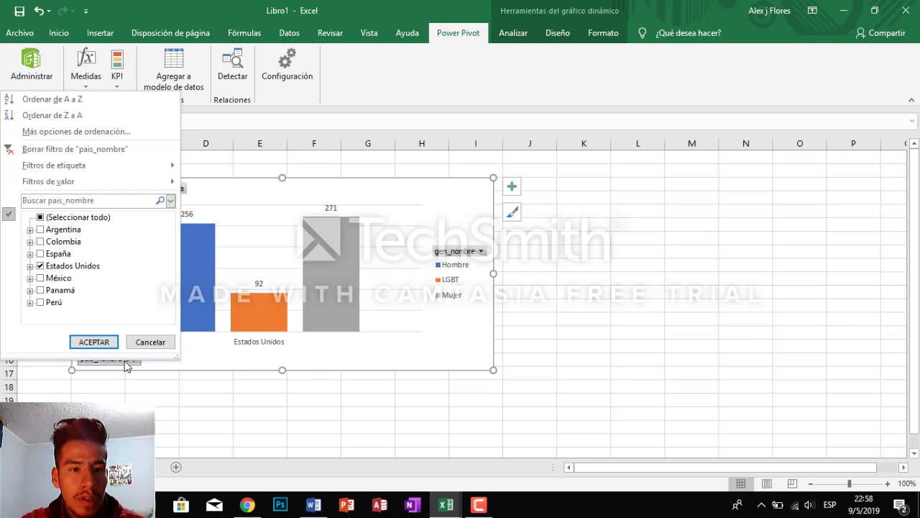
left_click(40, 218)
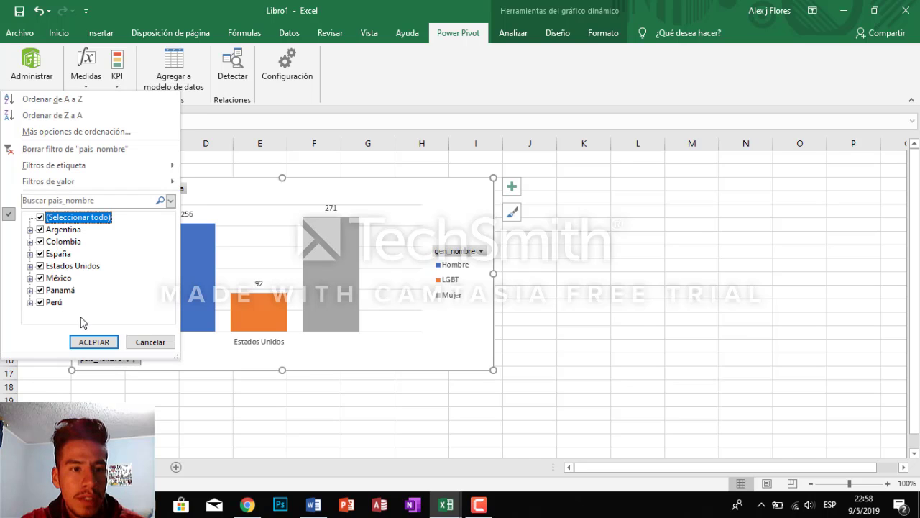
left_click(93, 342)
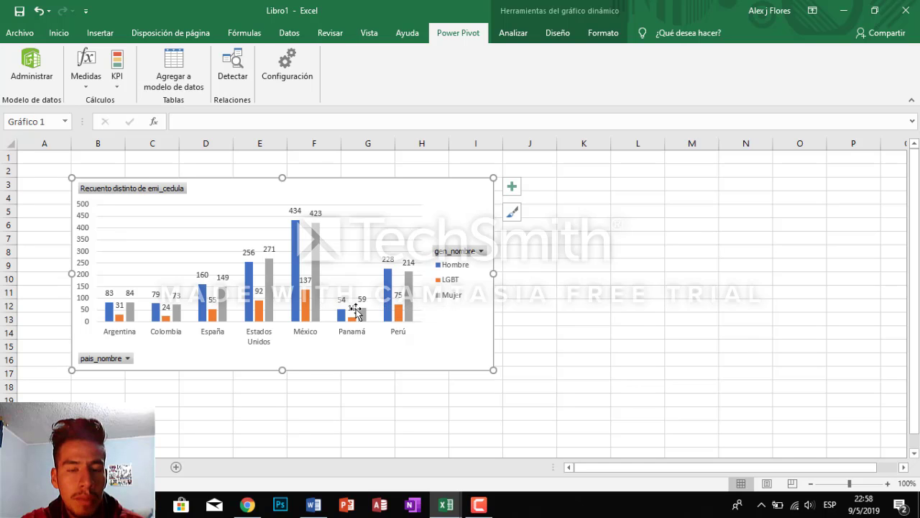
left_click(527, 294)
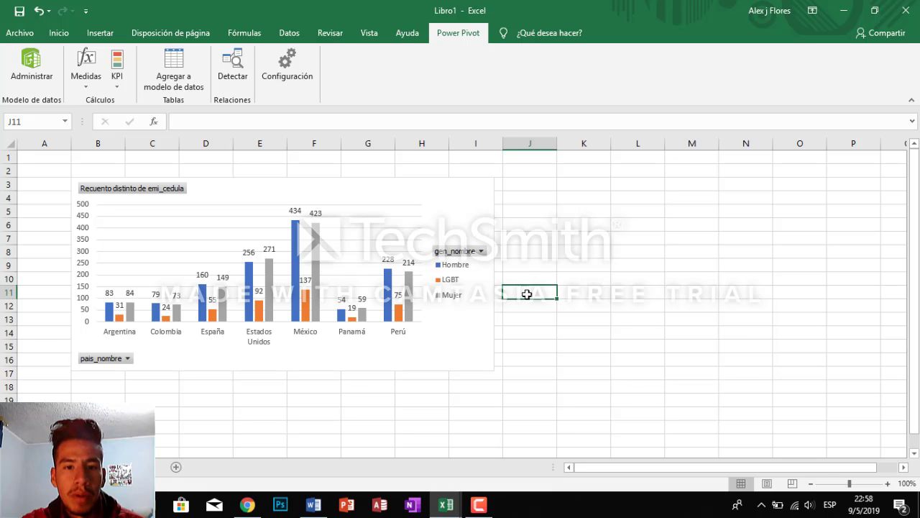